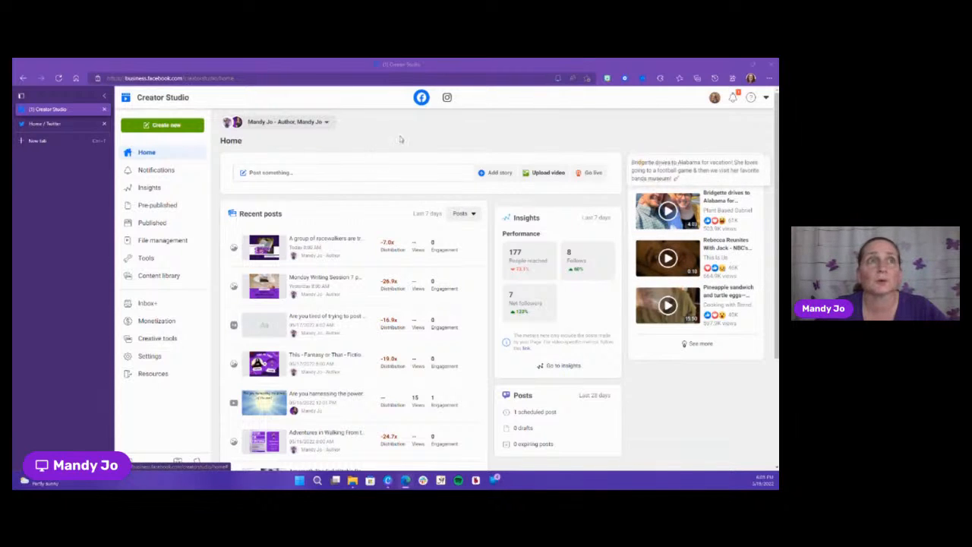
- Look through the Page collections and individual Pages available for viewing, leaving the current selection as it is
left_click(328, 123)
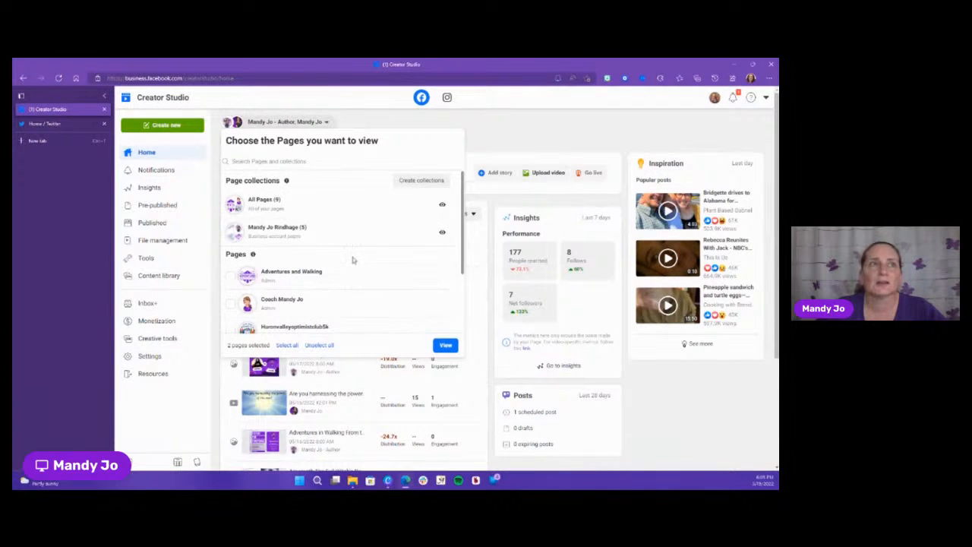
scroll(357, 206, "down", 2)
scroll(361, 220, "down", 2)
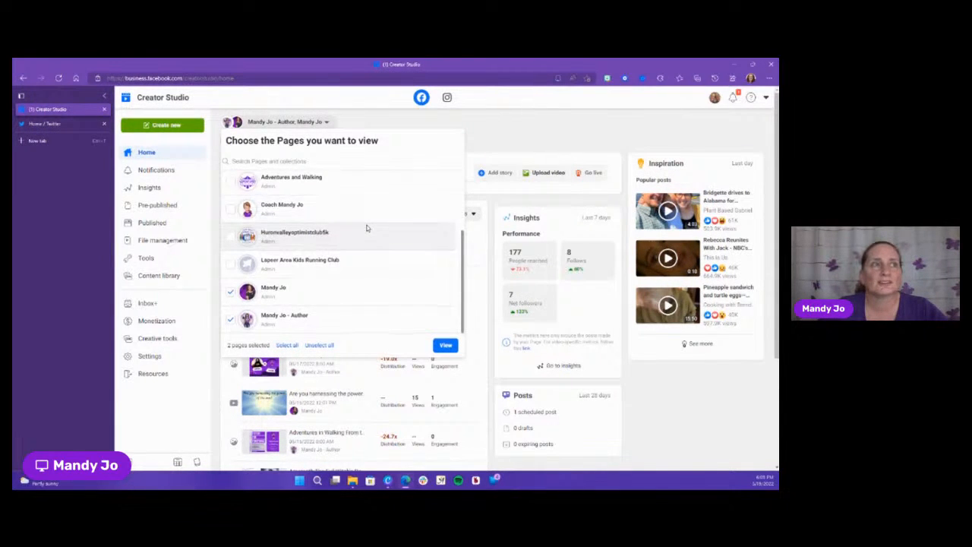
scroll(366, 228, "down", 2)
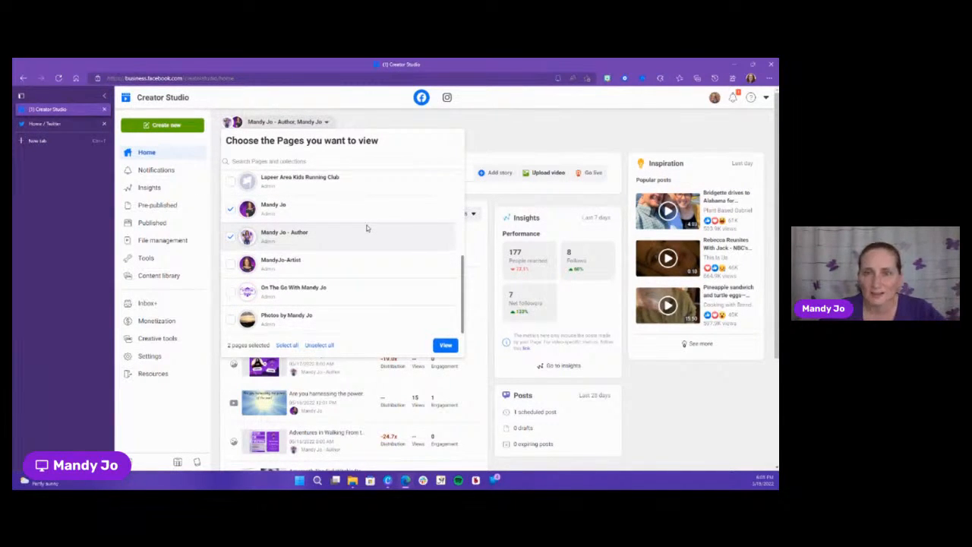
scroll(366, 227, "up", 6)
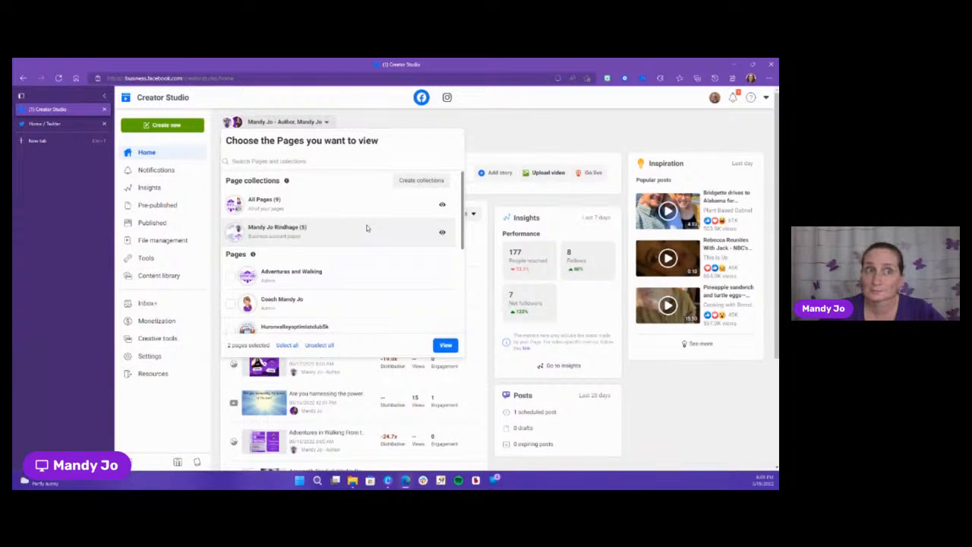
left_click(418, 123)
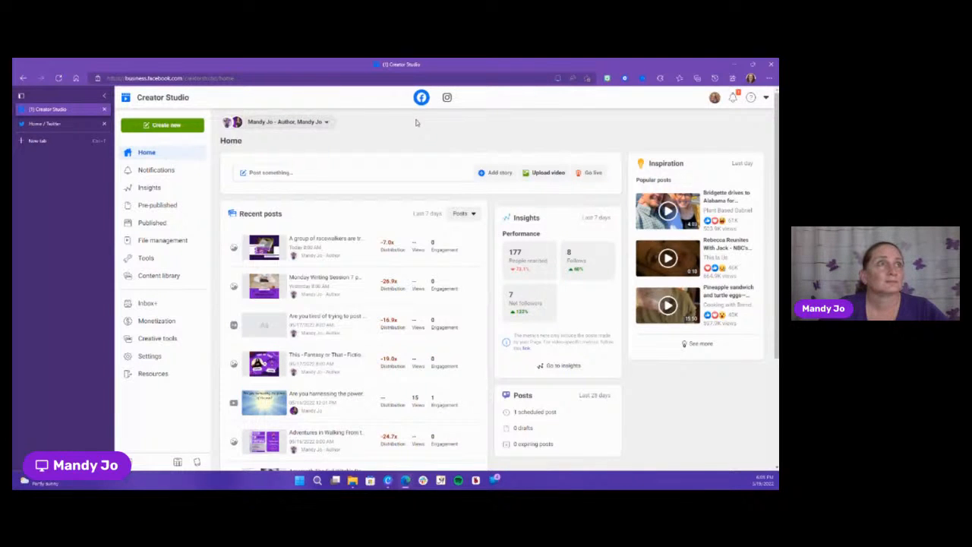
- Start a new post from the creator's own-name Page, the one without an Author or Artist suffix
left_click(160, 128)
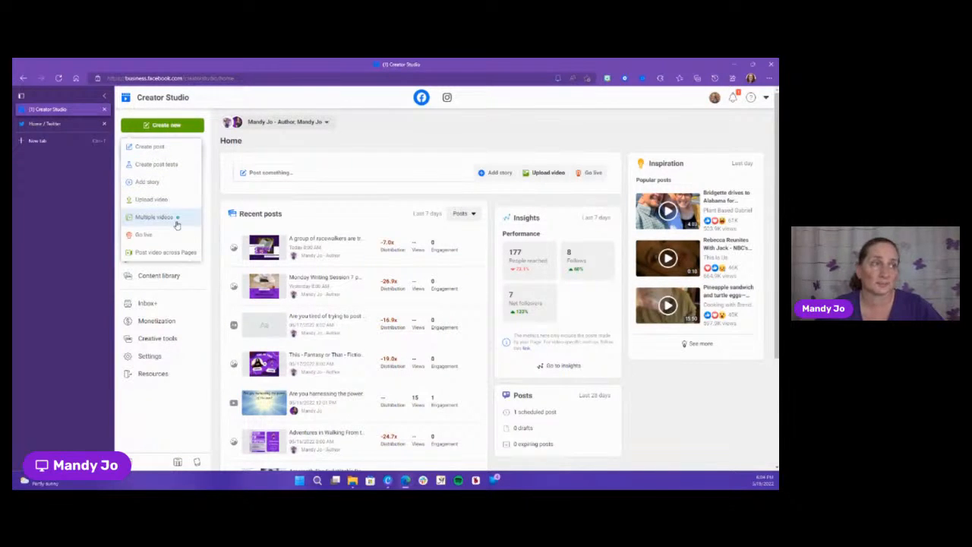
left_click(175, 148)
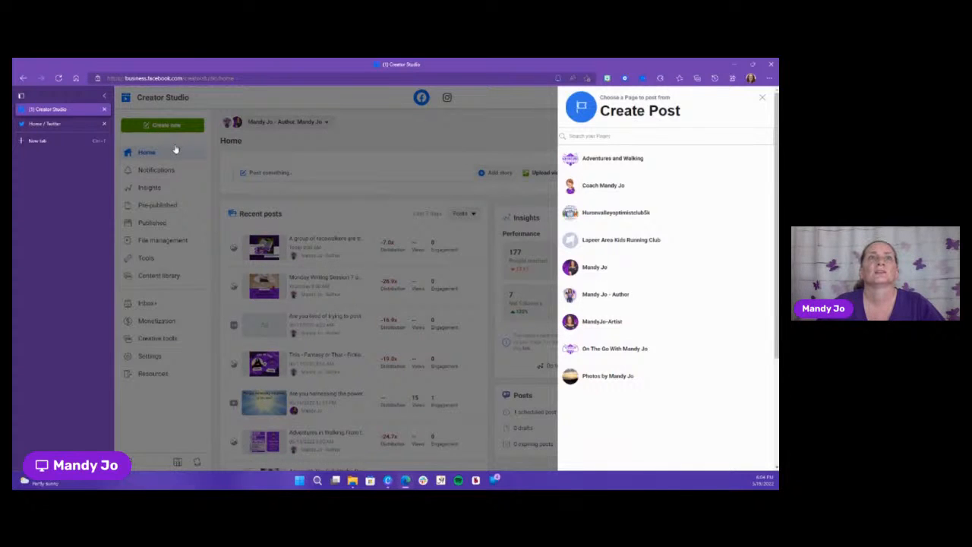
left_click(620, 270)
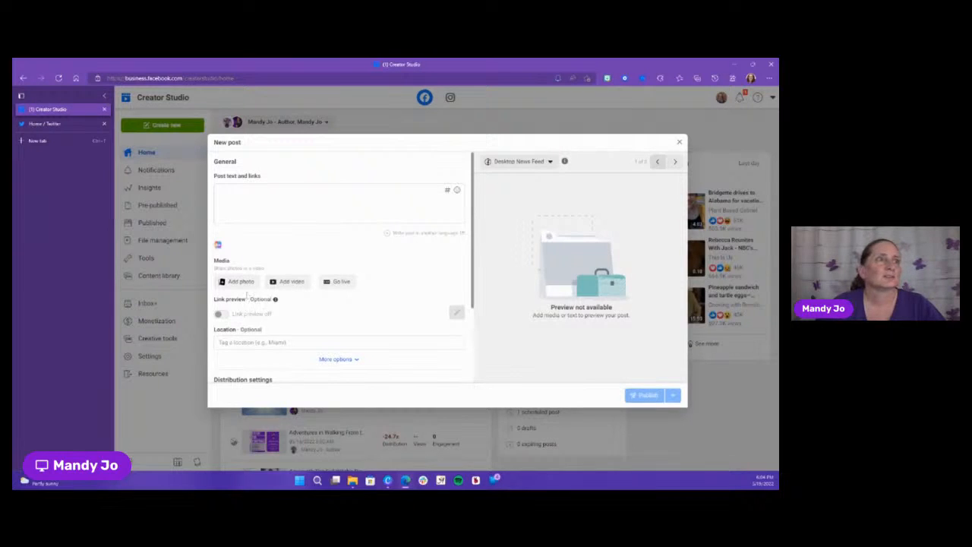
- Add the electricity prices video from the Bonvera folder to the post and dismiss the video composer introduction
left_click(291, 282)
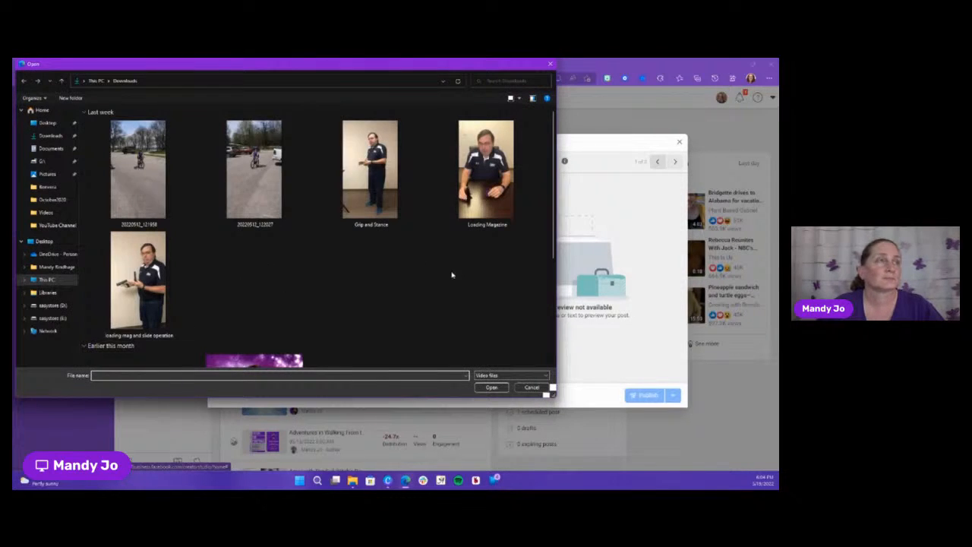
left_click(56, 188)
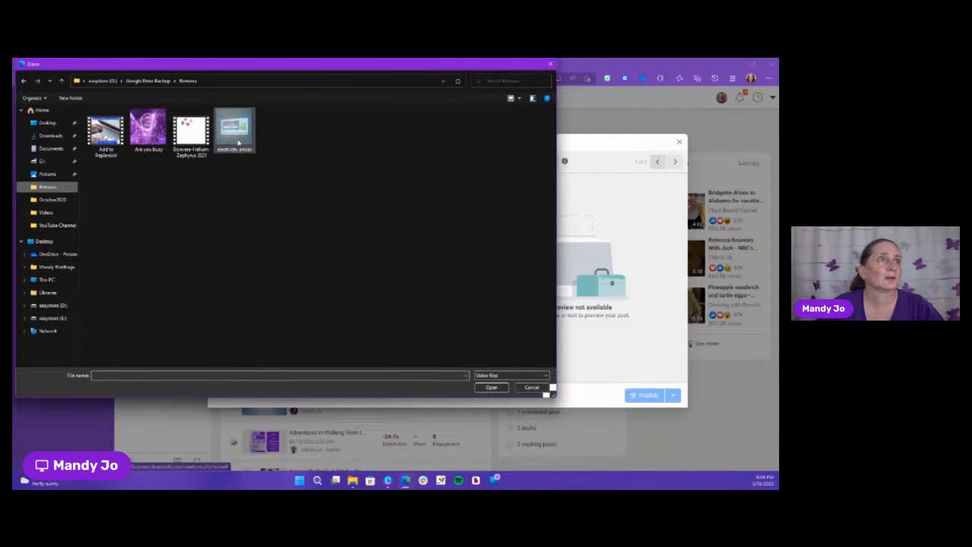
left_click(238, 142)
left_click(492, 388)
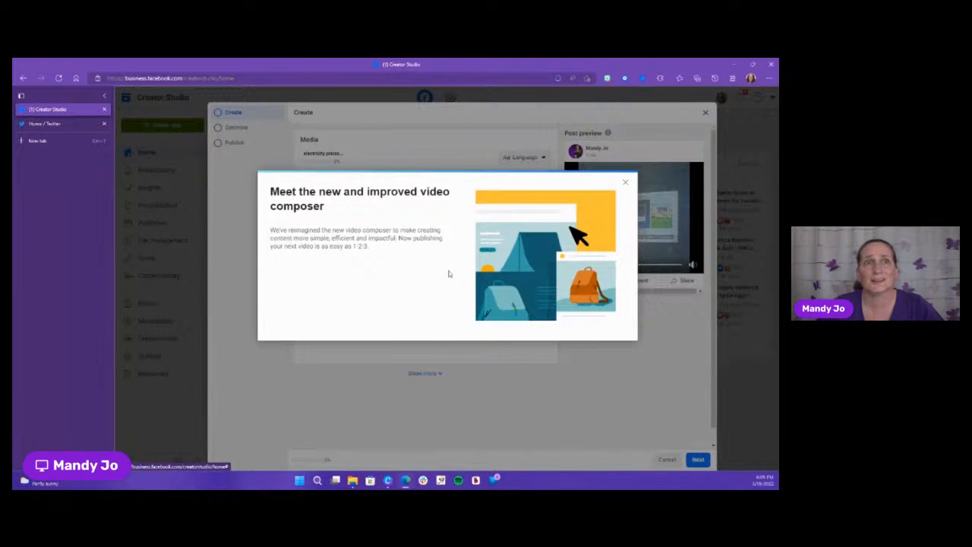
left_click(625, 185)
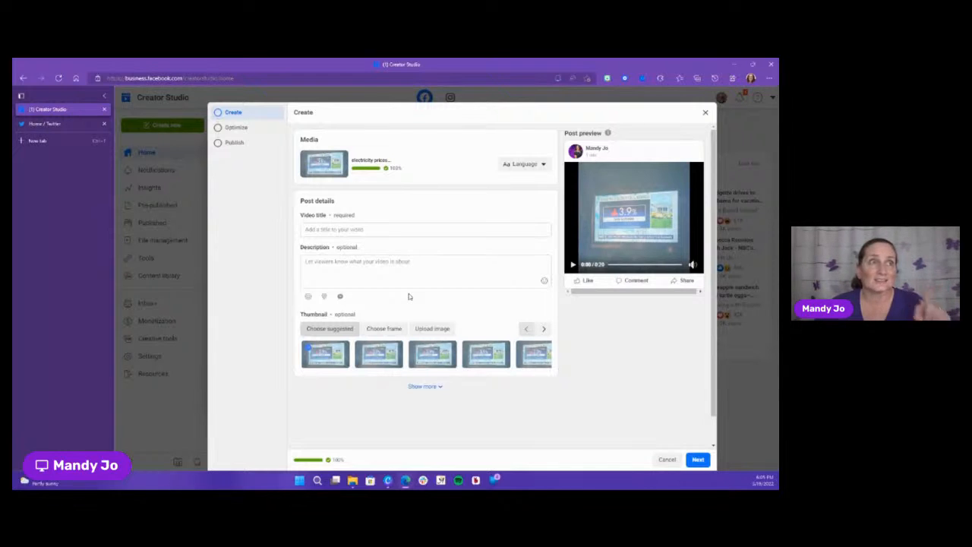
- Set the video title to "Electricity Prices Going Up!"
left_click(447, 228)
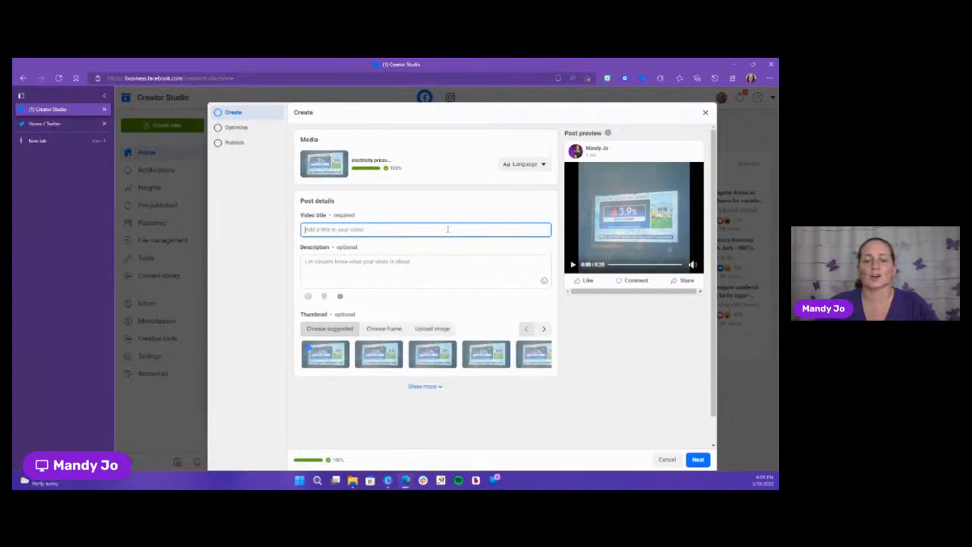
type("Ilec")
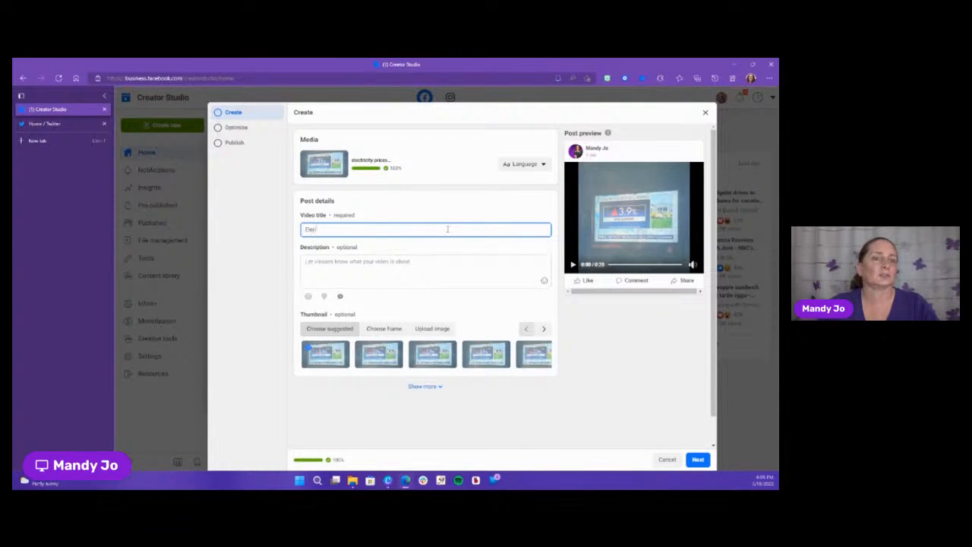
type("tricity Prices Going Up!")
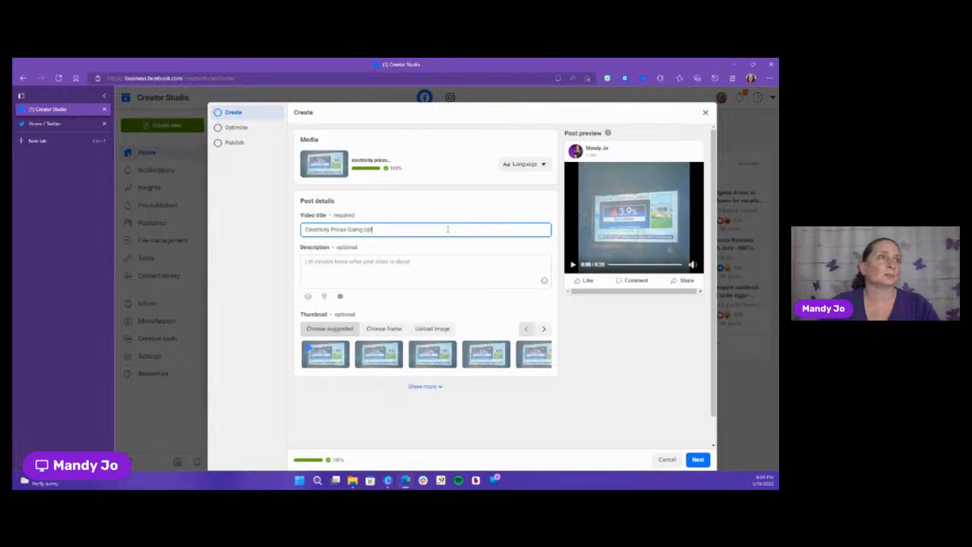
- Write the video description "Prices are going up, do you want help with keeping them in control?"
left_click(423, 262)
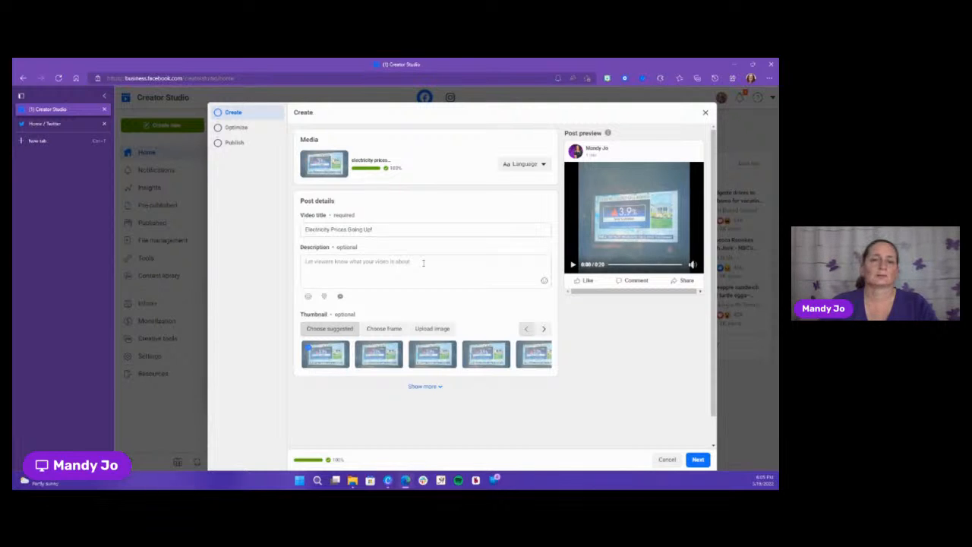
type("Prices")
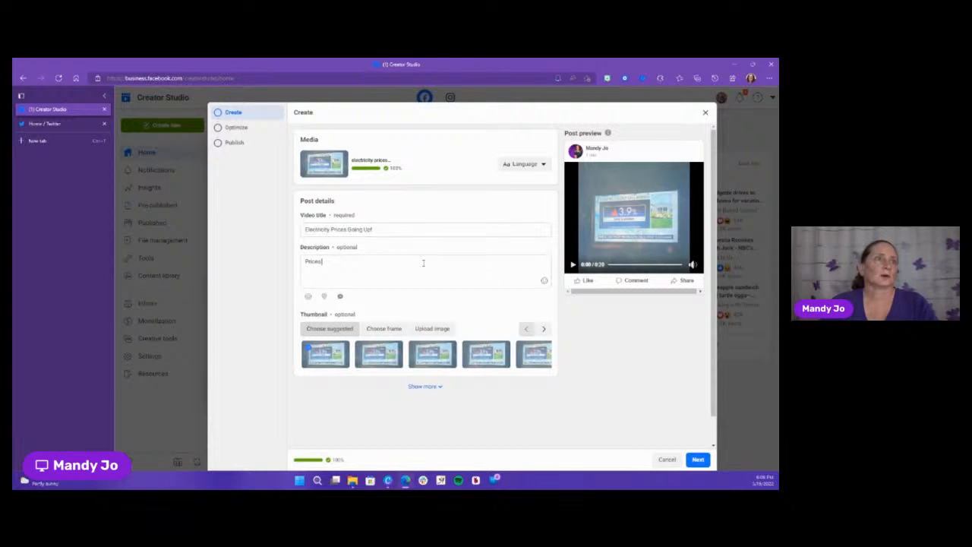
type(" gre going up, do you want he")
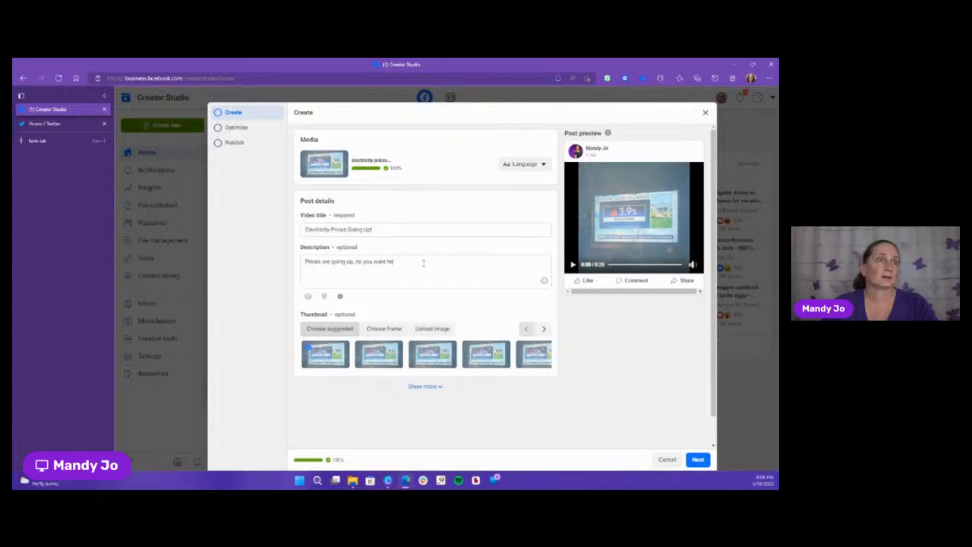
type("lp in keeping")
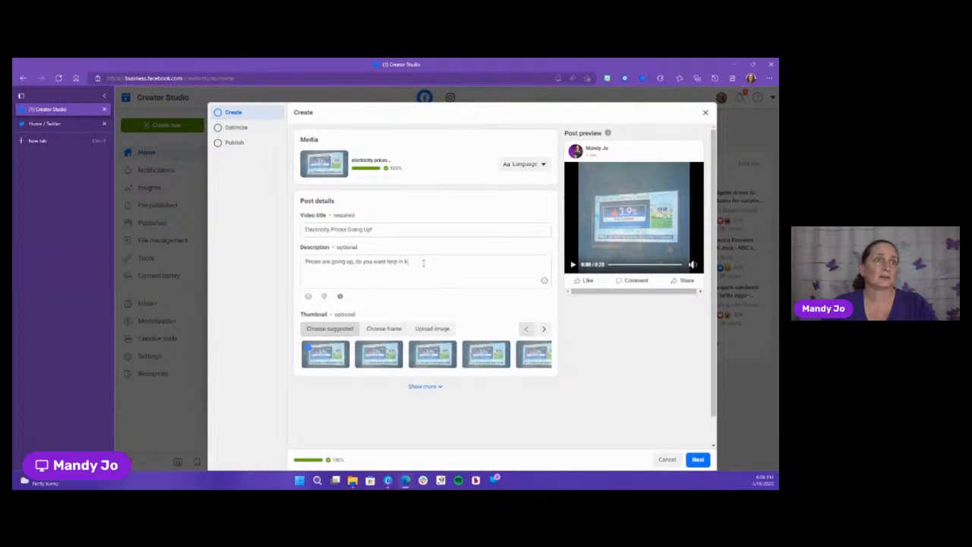
key("BackSpace")
key("BackSpace")
key("BackSpace")
key("BackSpace")
key("BackSpace")
key("BackSpace")
key("BackSpace")
key("BackSpace")
type("w")
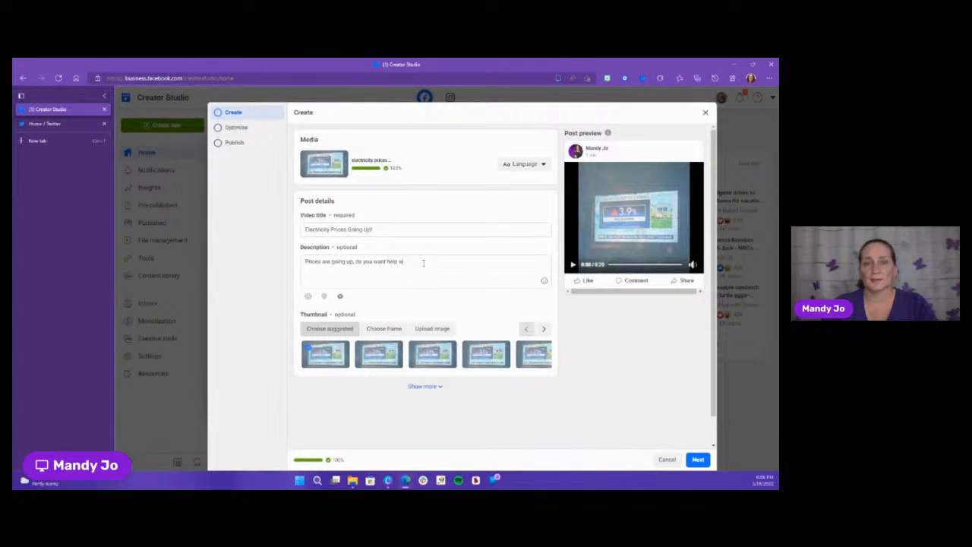
type("ith keeping th")
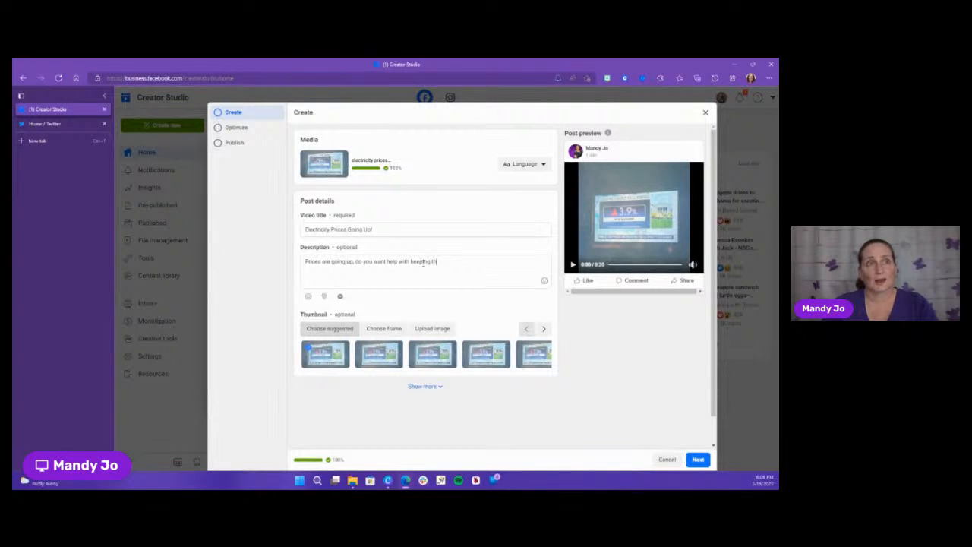
type("em in control?!")
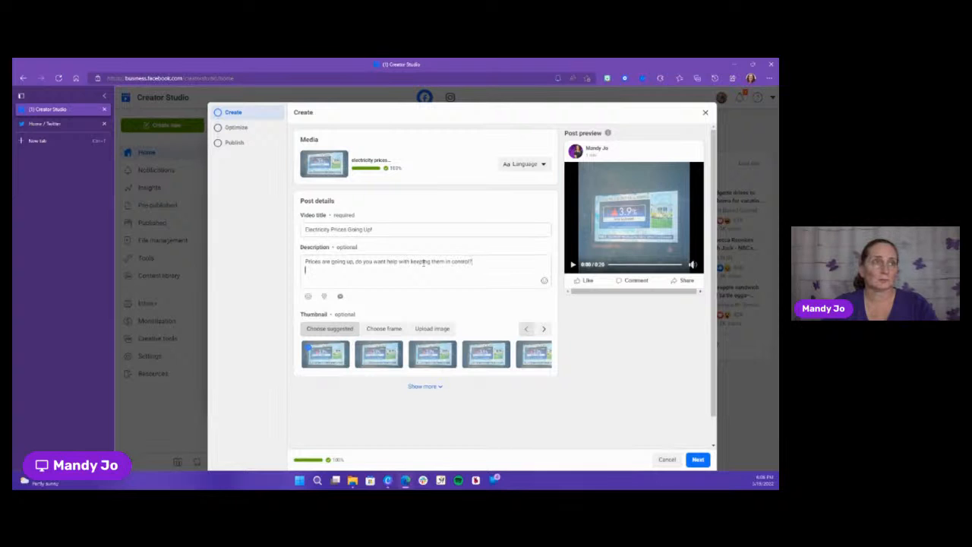
- Add the hashtags #solar and #solarpower on a separate line below the description sentence
key("Return")
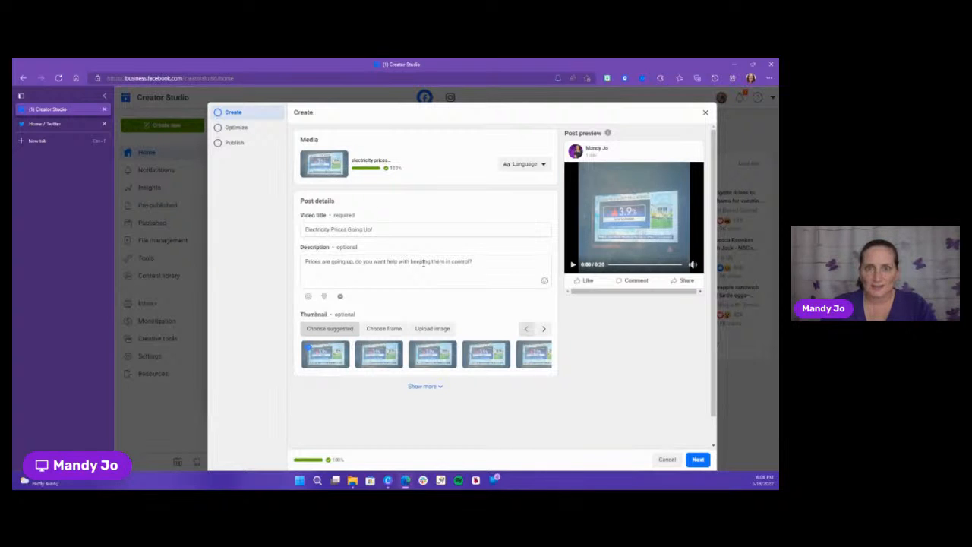
type("#")
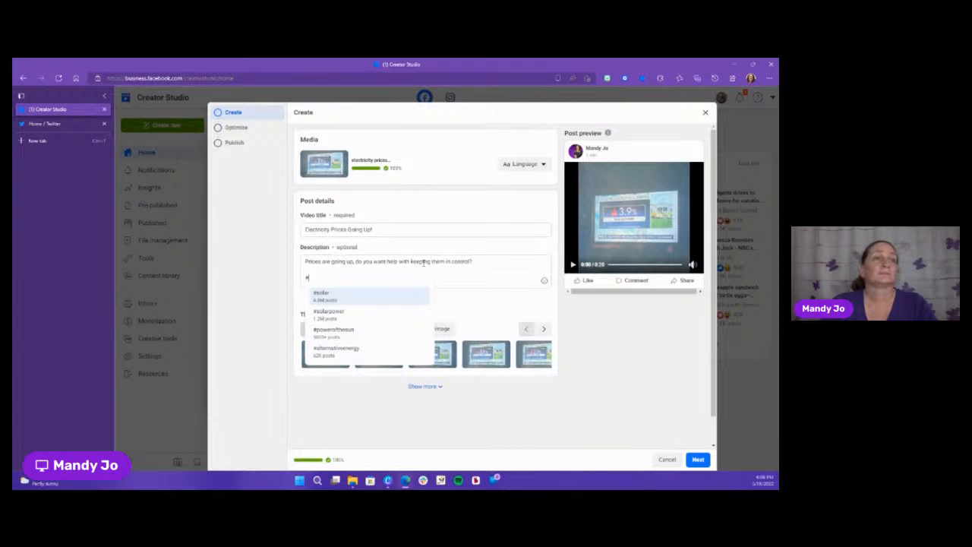
key("Return")
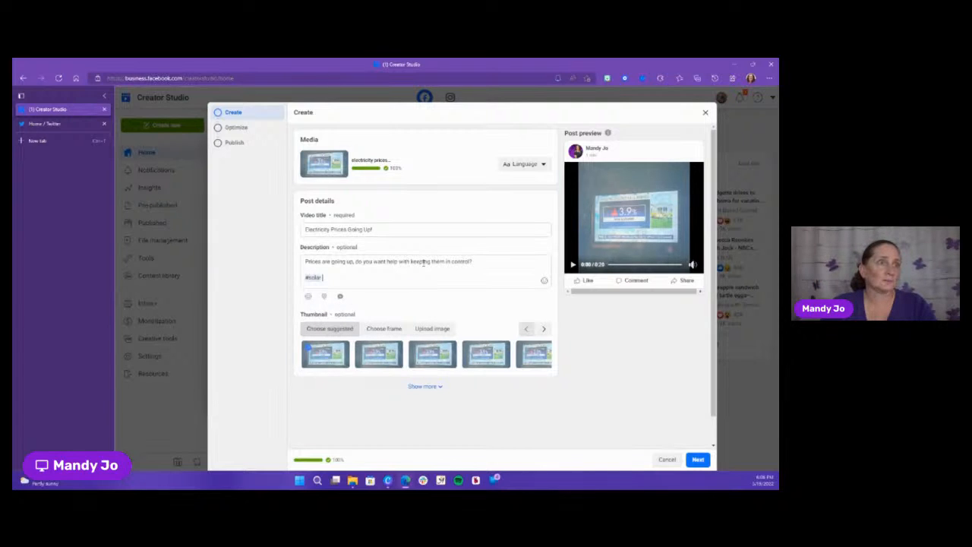
type("#so")
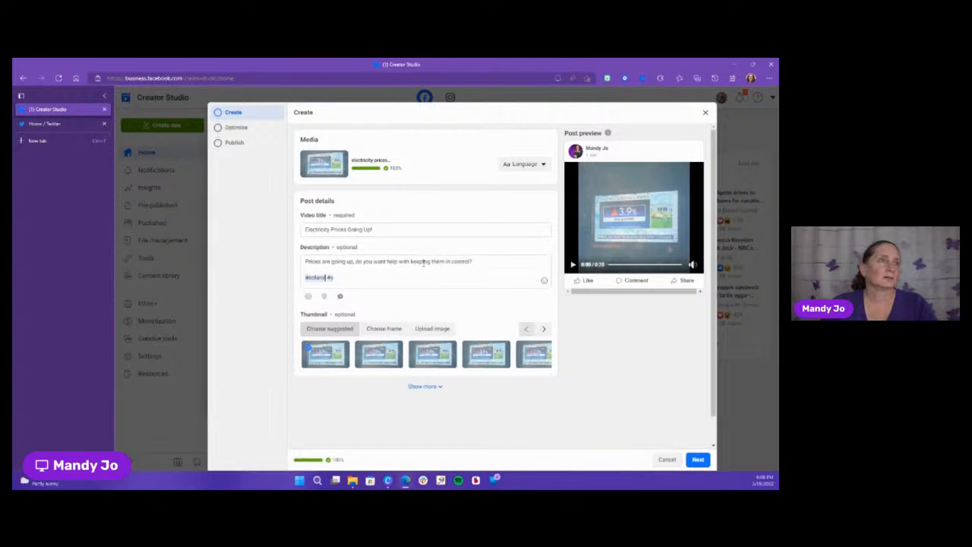
key("BackSpace")
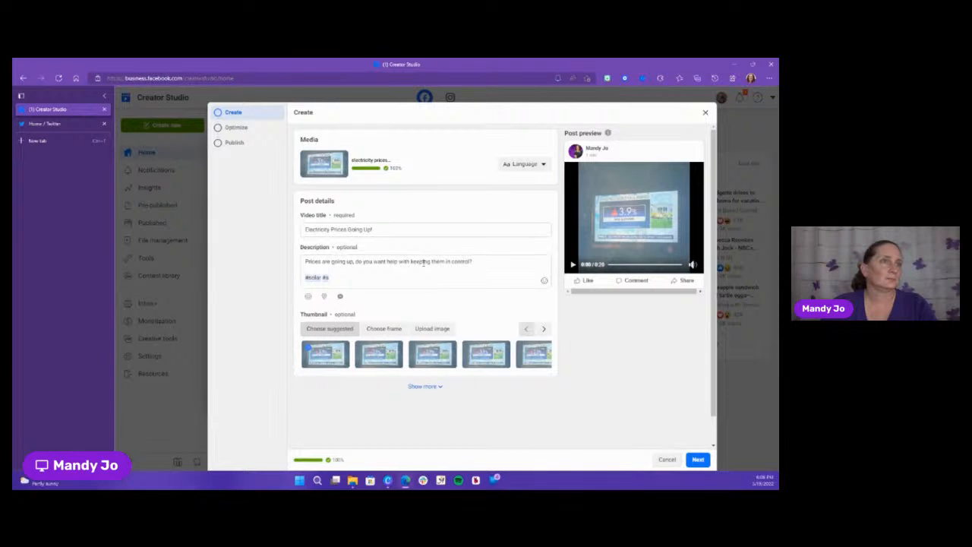
key("Delete")
key("Delete")
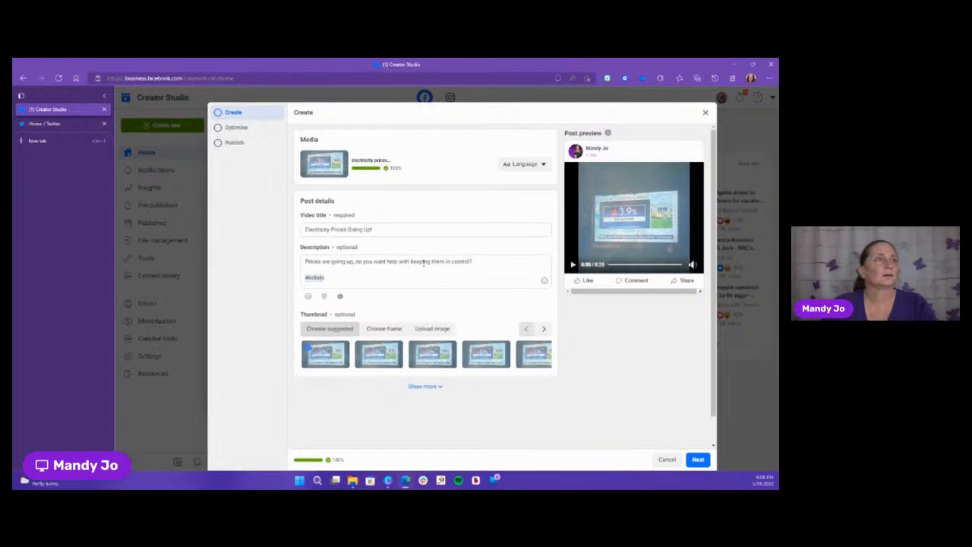
type("#s")
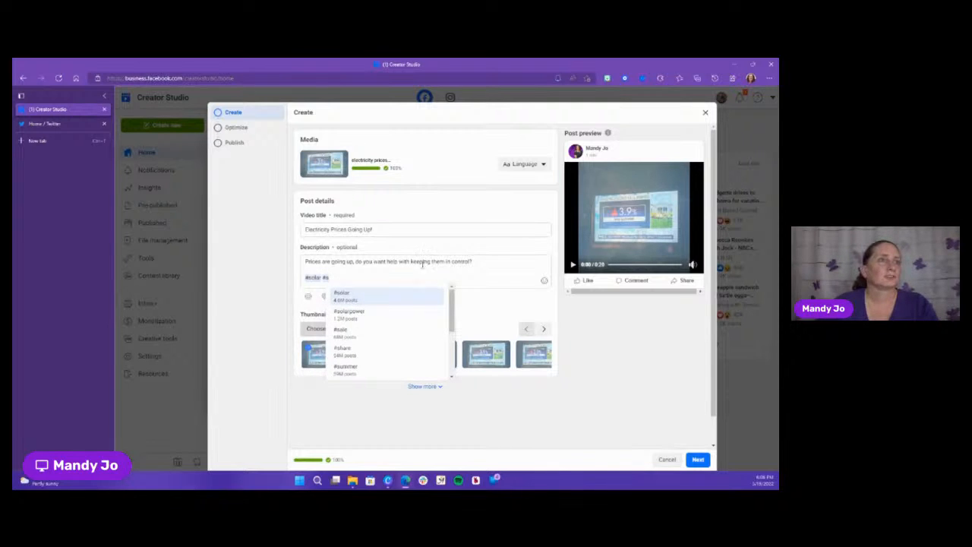
left_click(380, 315)
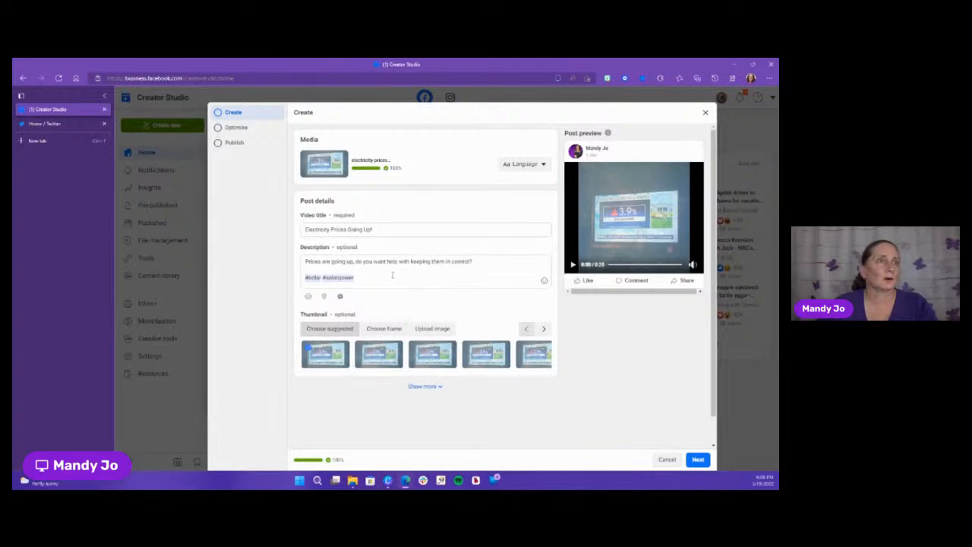
- Add the suggested hashtag #electricitybills after #solarpower in the description
type("#")
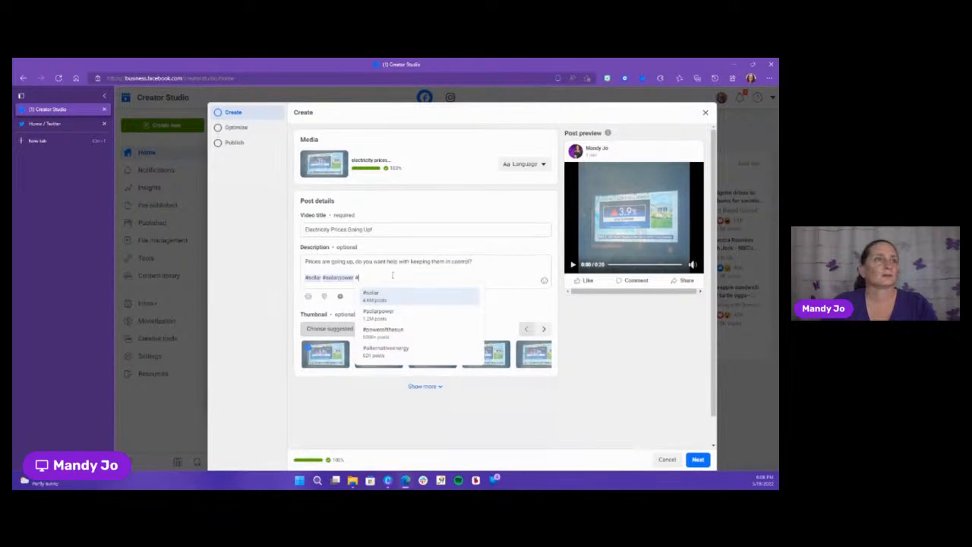
type("electr")
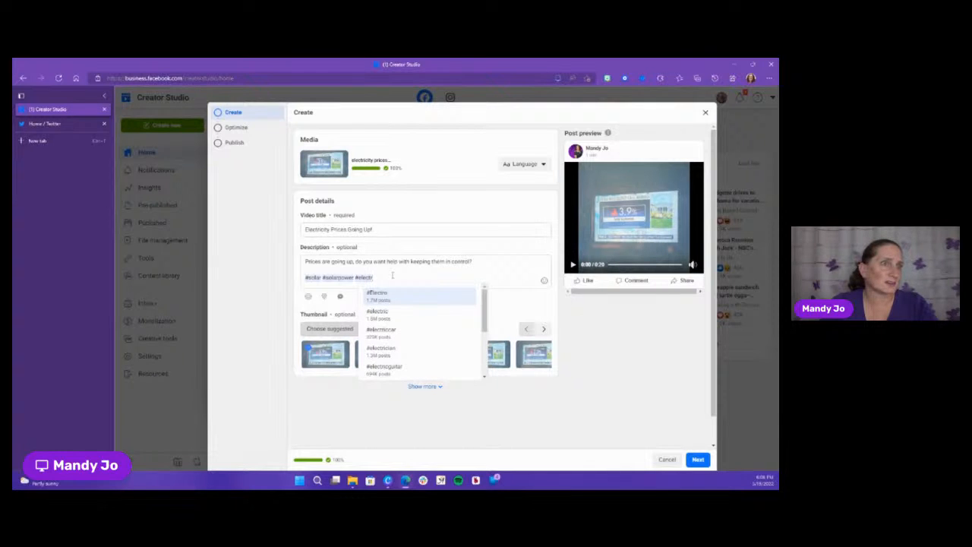
type("ici")
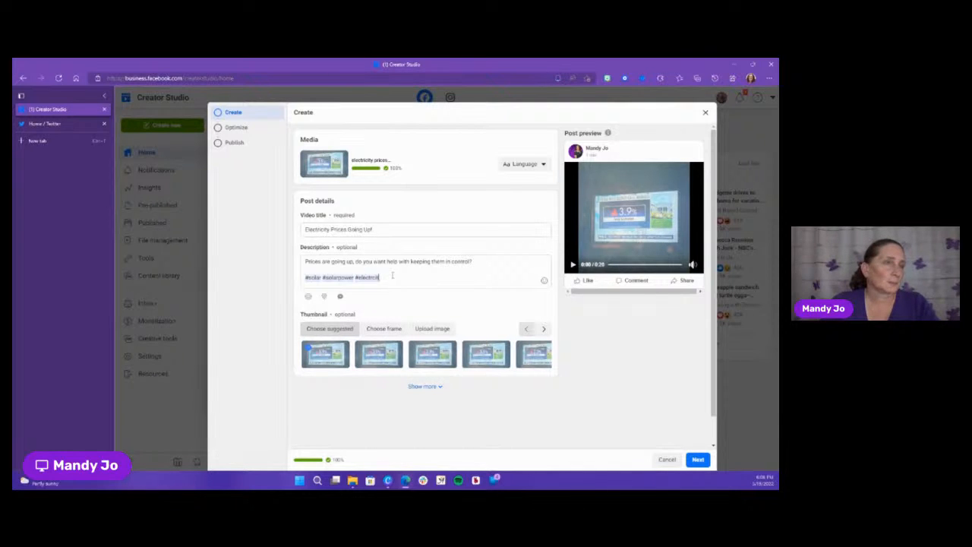
key("BackSpace")
key("BackSpace")
key("BackSpace")
type("icity")
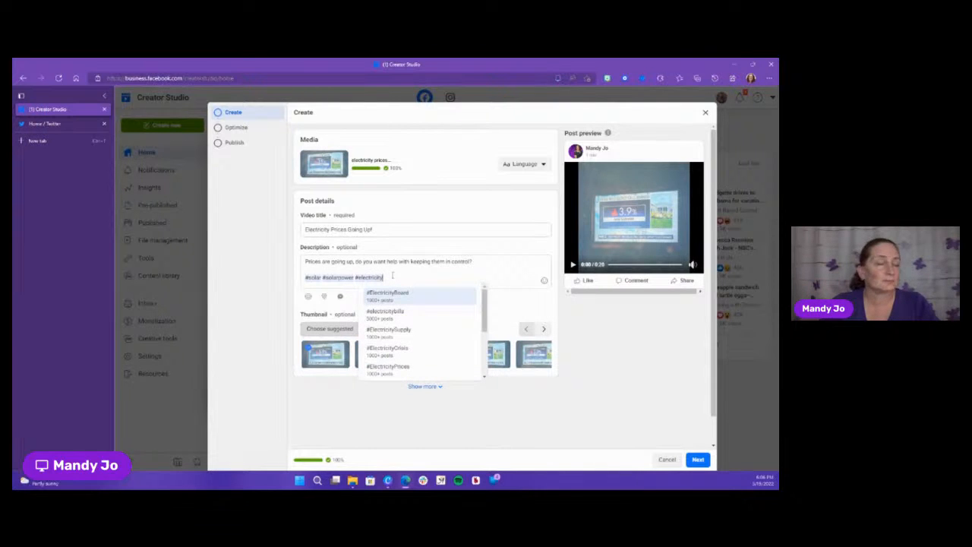
left_click(387, 312)
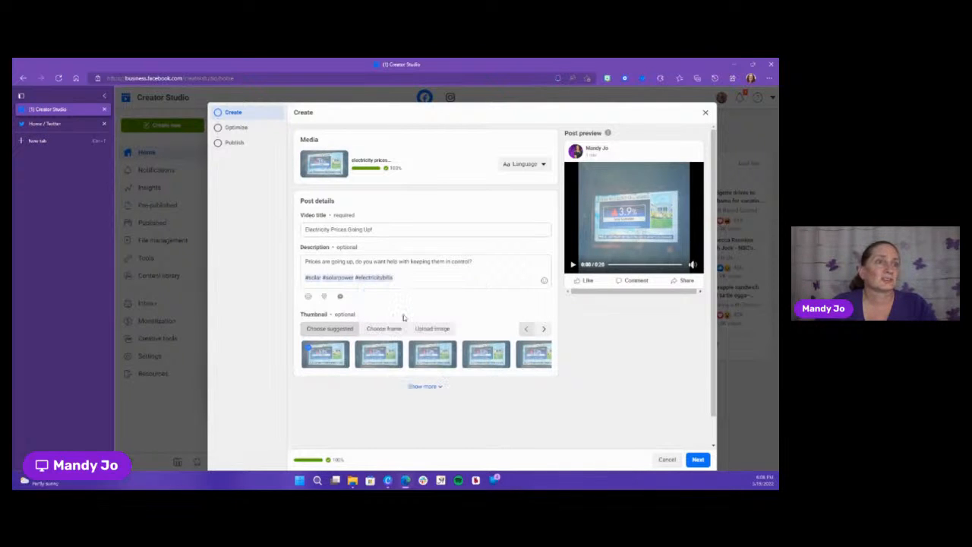
- Add the suggested hashtags #ElectricitySupply and #ElectricityPrices after #electricitybills in the description
type("#elec")
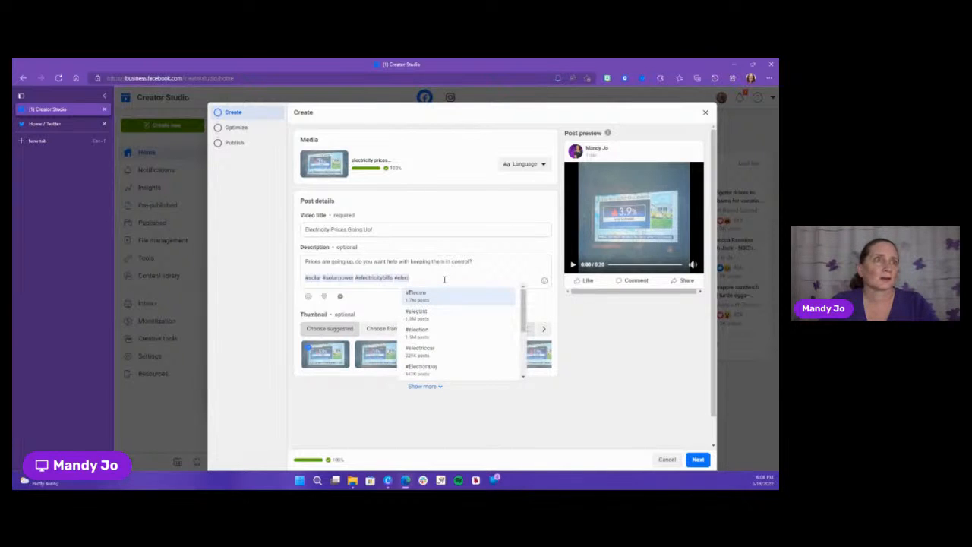
type("tric")
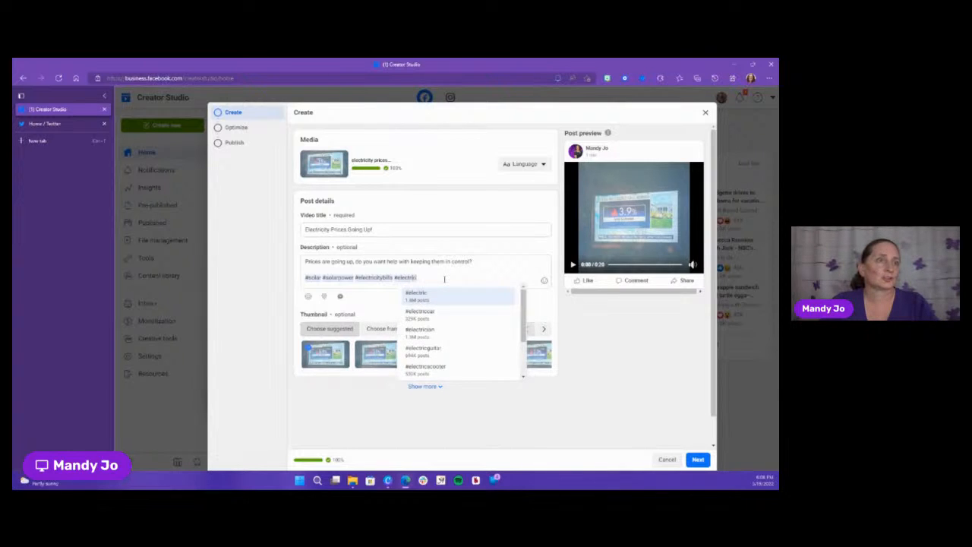
type("ity")
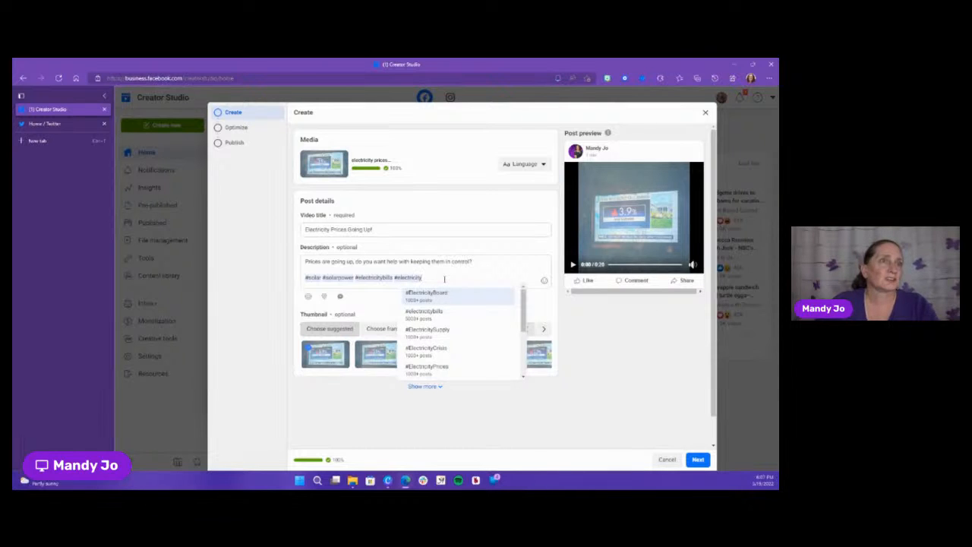
left_click(463, 339)
type("#electricitySupply #")
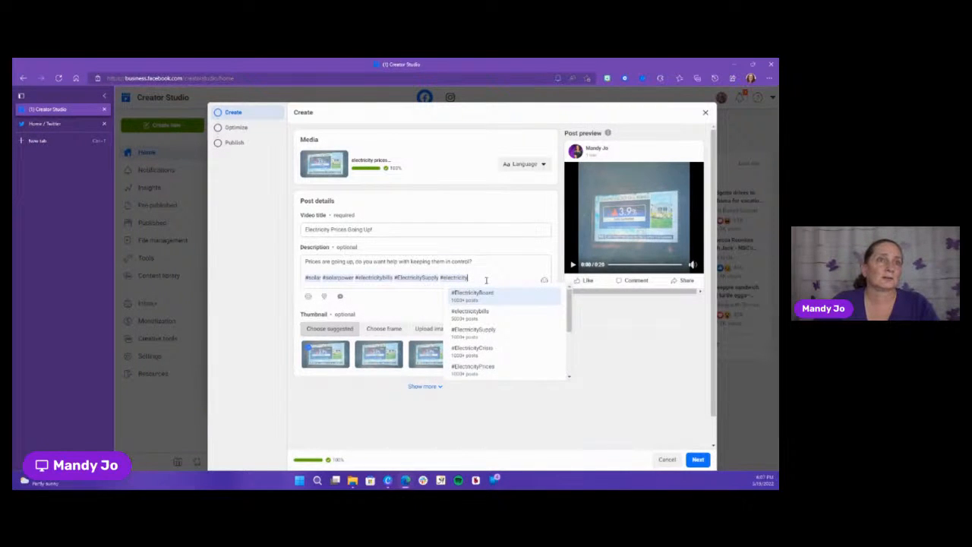
scroll(487, 281, "down", 3)
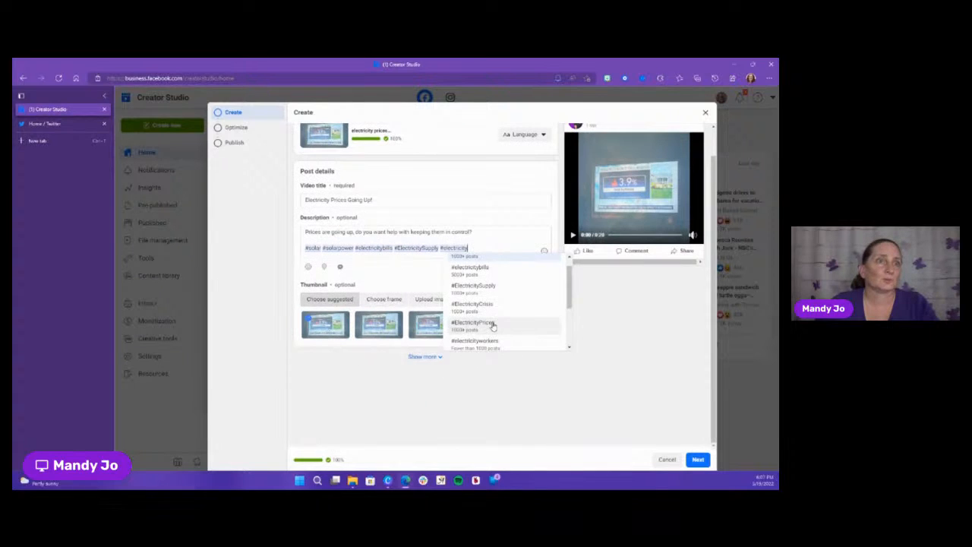
left_click(492, 325)
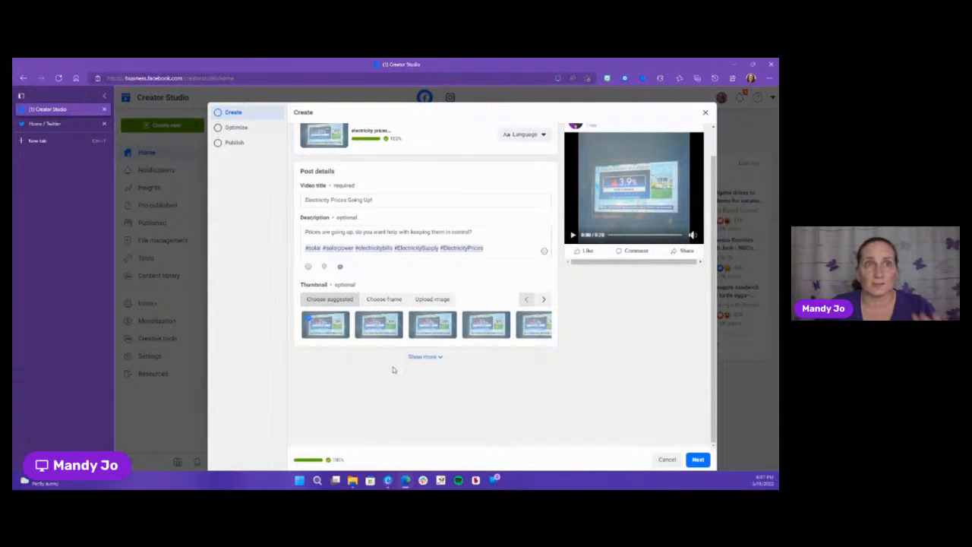
- Turn off captions in the video's media optimizations and continue to the publishing options
left_click(434, 360)
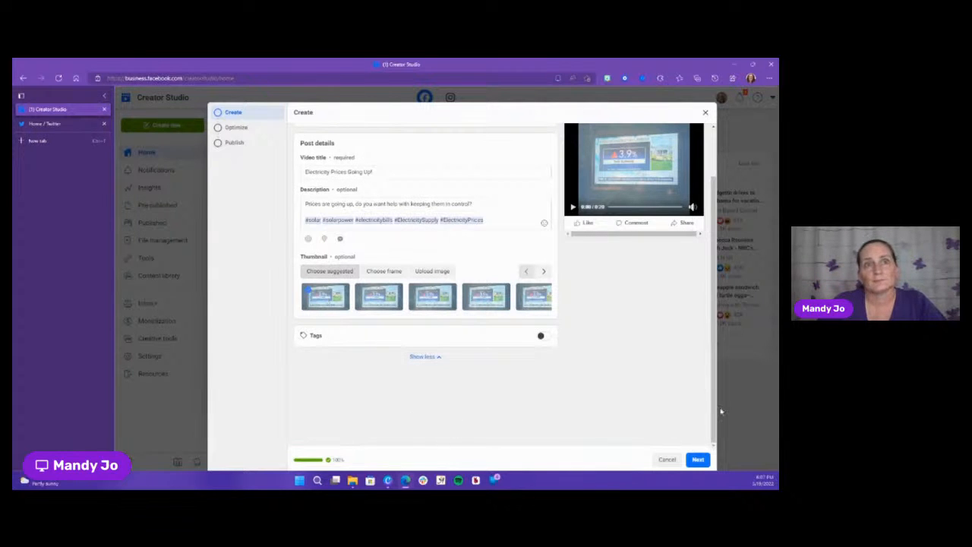
left_click(698, 460)
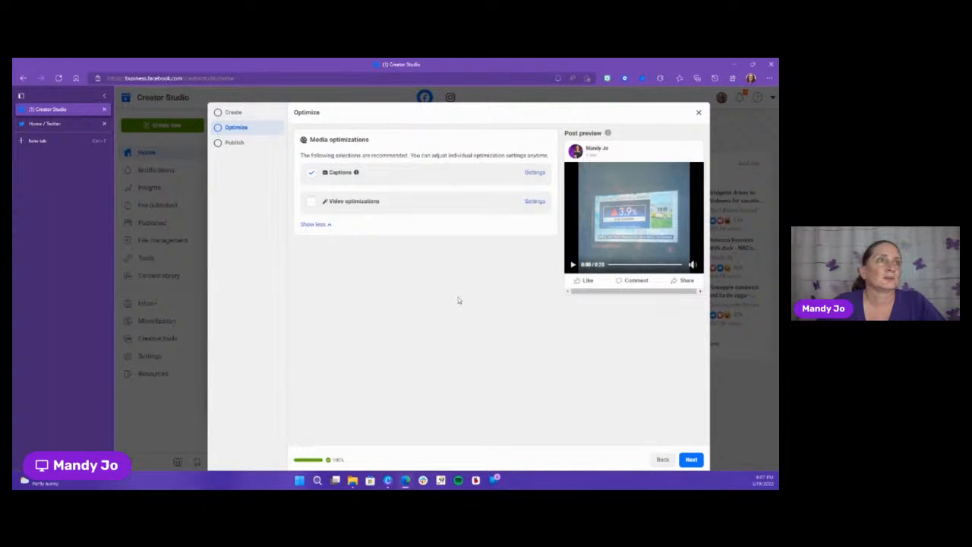
left_click(311, 175)
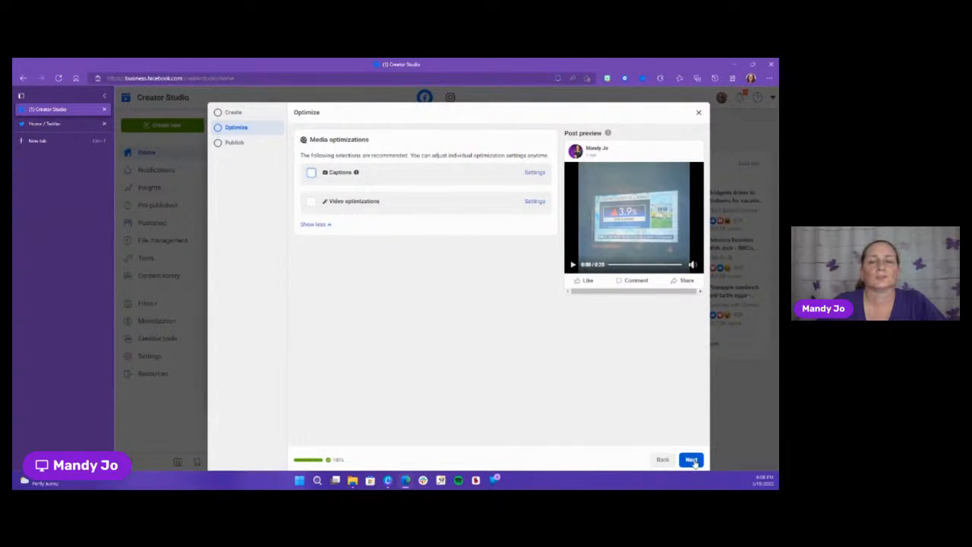
left_click(691, 460)
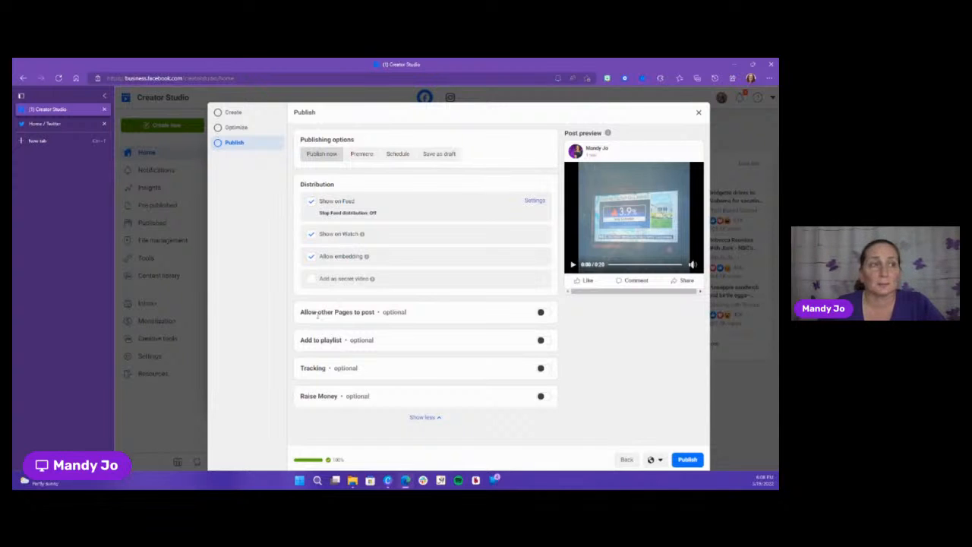
left_click(544, 369)
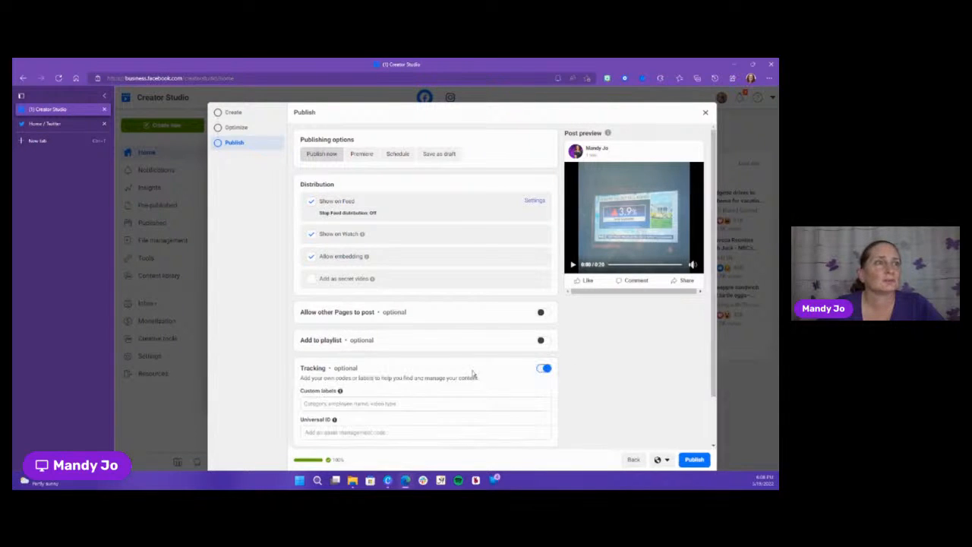
left_click(543, 370)
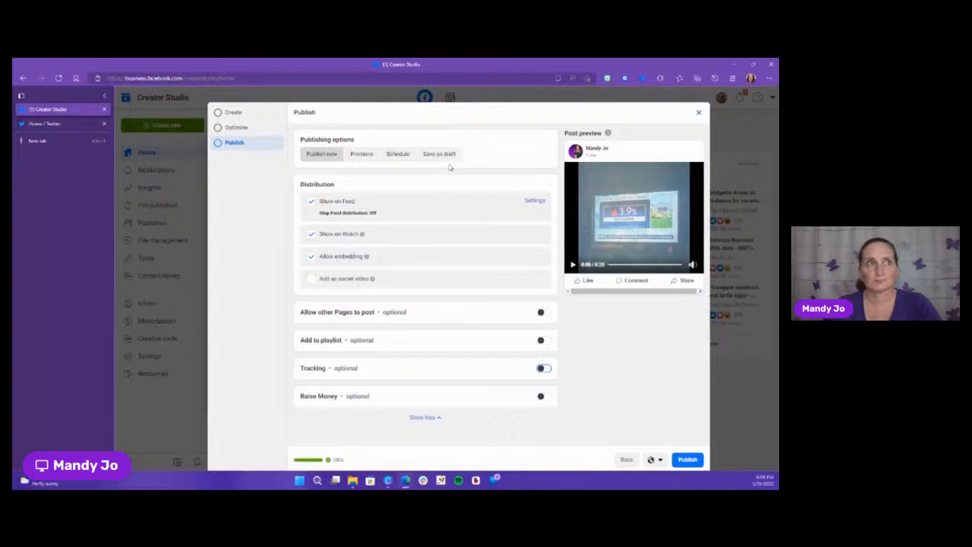
- Choose scheduled publishing for the video and set it to May 20, 2022 at 08:00 AM
left_click(397, 155)
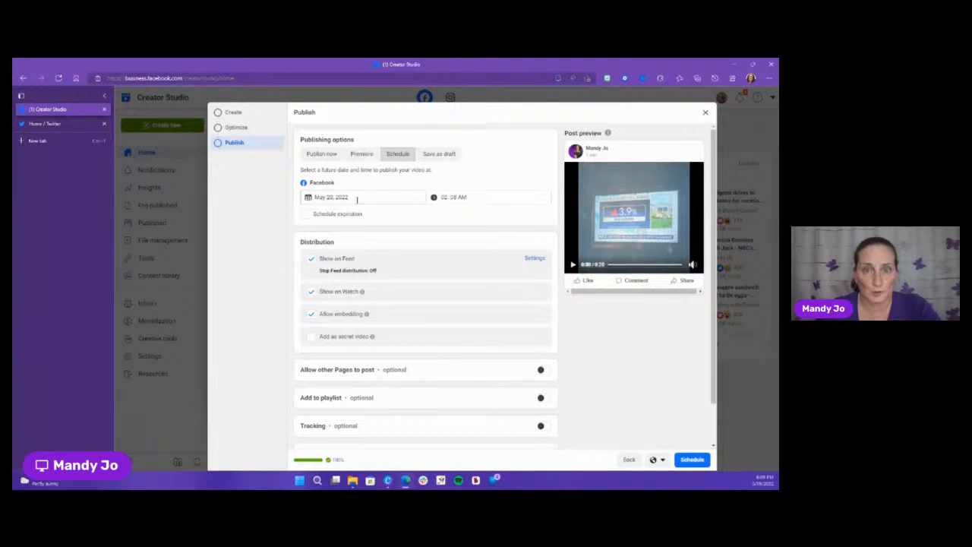
left_click(357, 199)
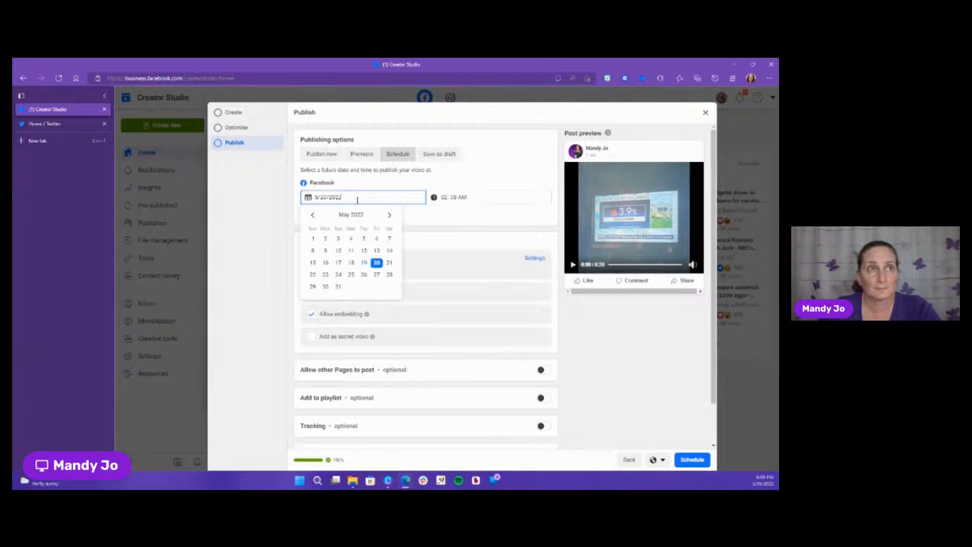
left_click(376, 265)
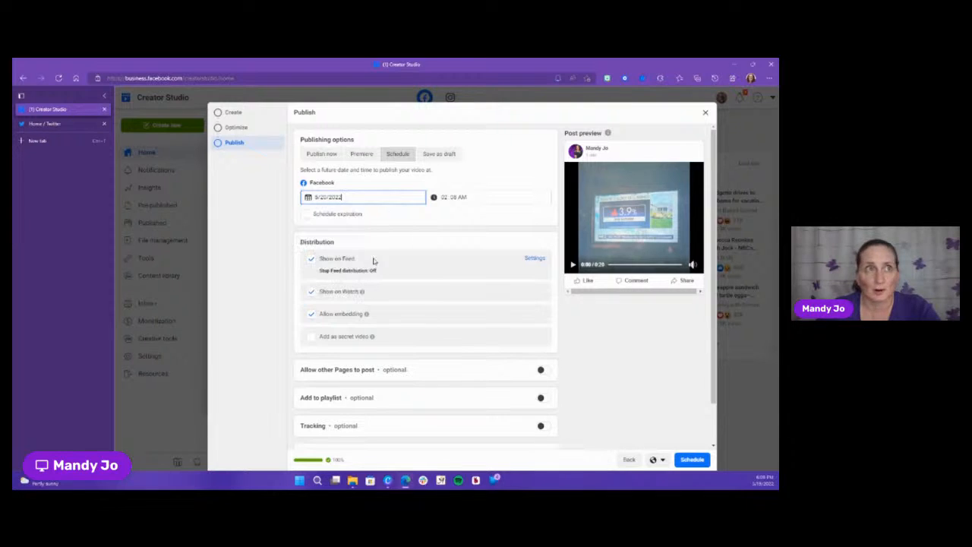
left_click(438, 198)
left_click(445, 197)
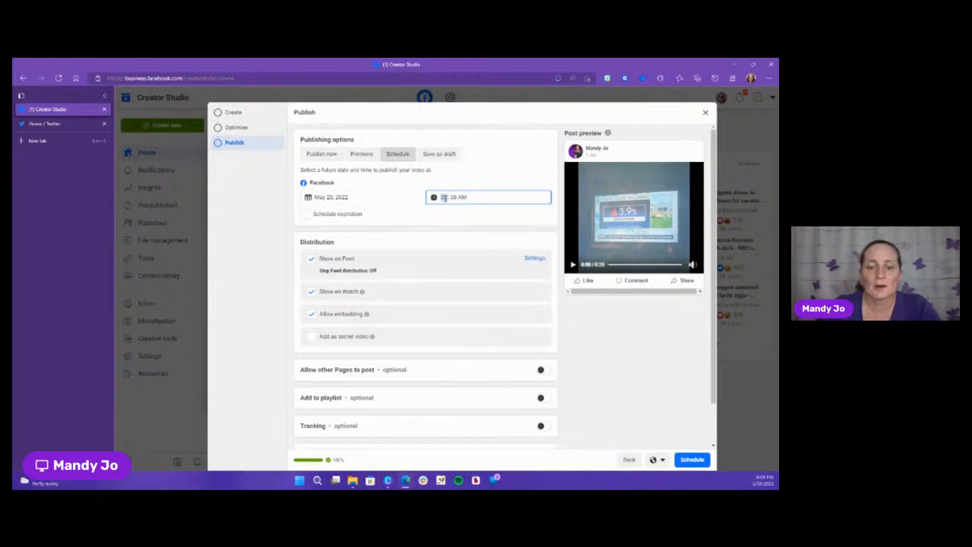
type("8")
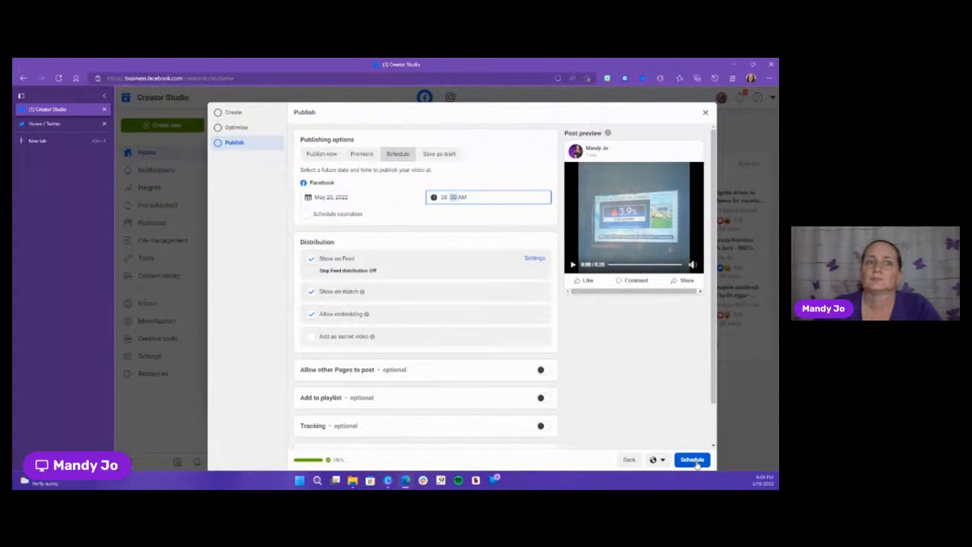
- Check the audience choices without changing them, then schedule the video post and dismiss the confirmation
left_click(655, 461)
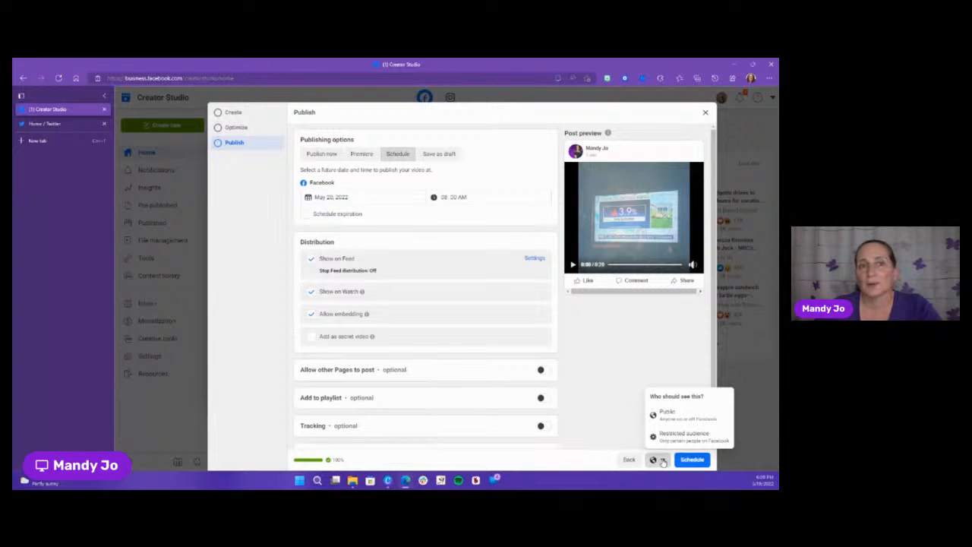
left_click(662, 461)
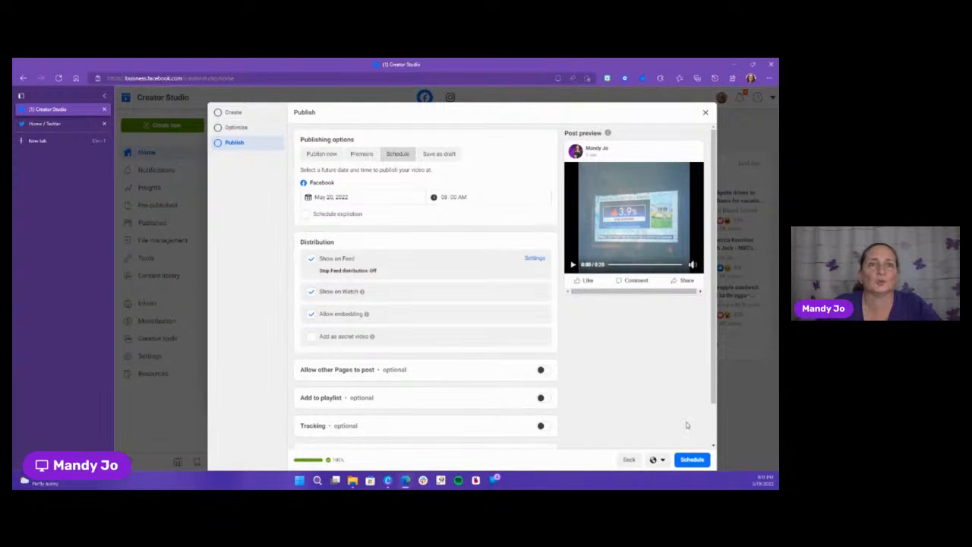
left_click(701, 463)
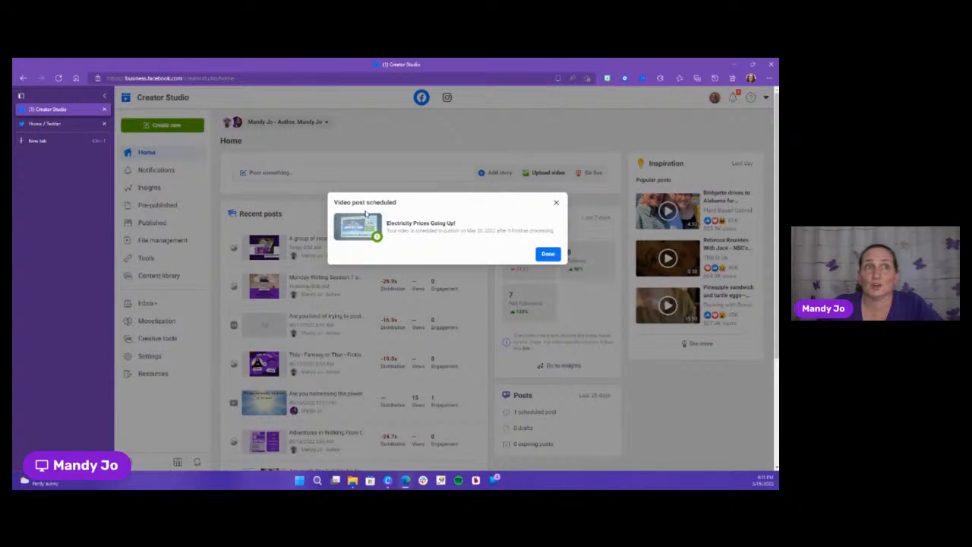
left_click(546, 256)
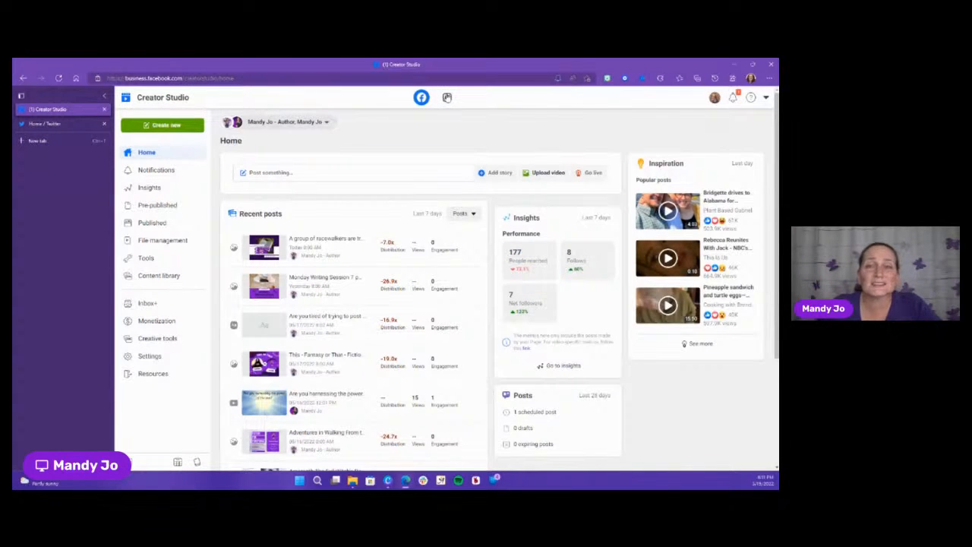
- Switch Creator Studio to the Instagram account and start a new Instagram feed post
left_click(447, 97)
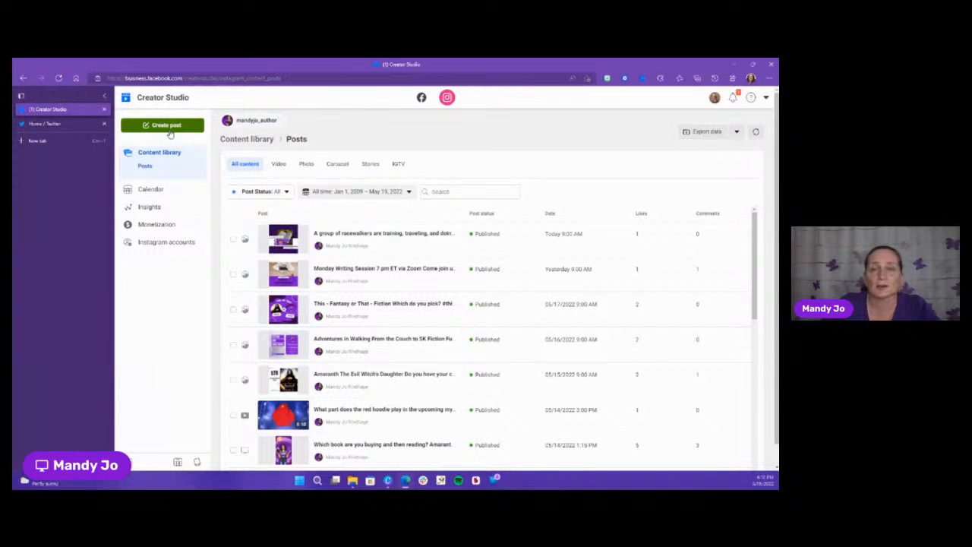
left_click(168, 126)
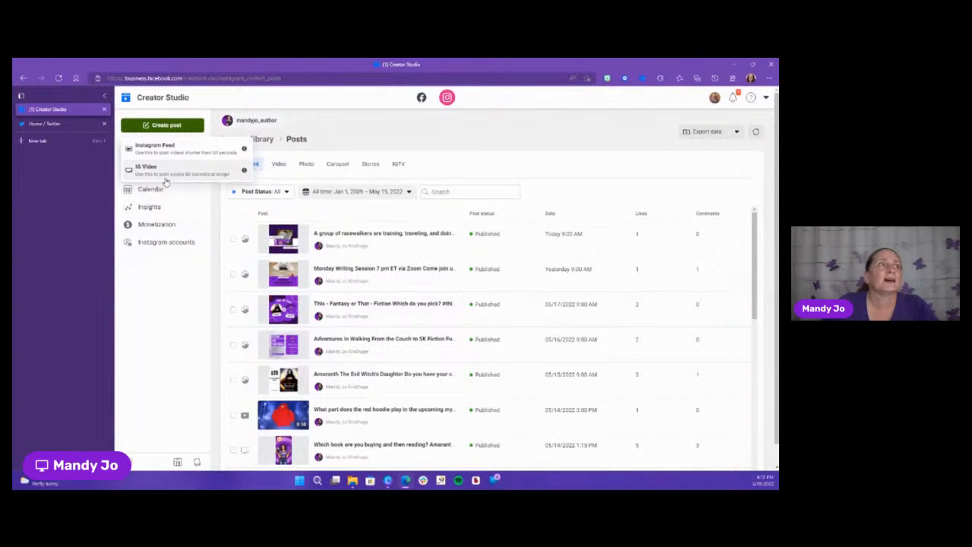
left_click(209, 166)
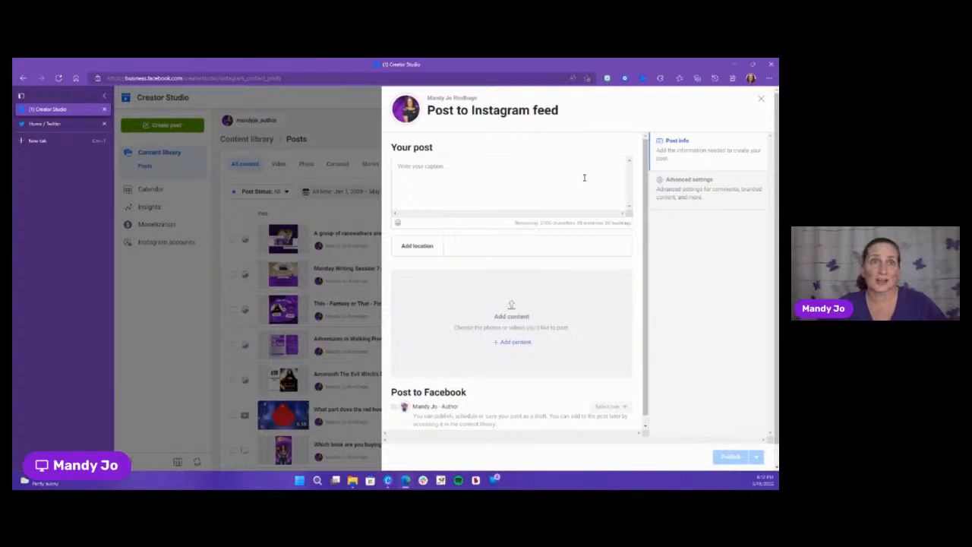
- Upload the image "Amaranth - now available" to the post from the "23. Author" folder inside "Adventures and Walking Repurpose"
left_click(519, 343)
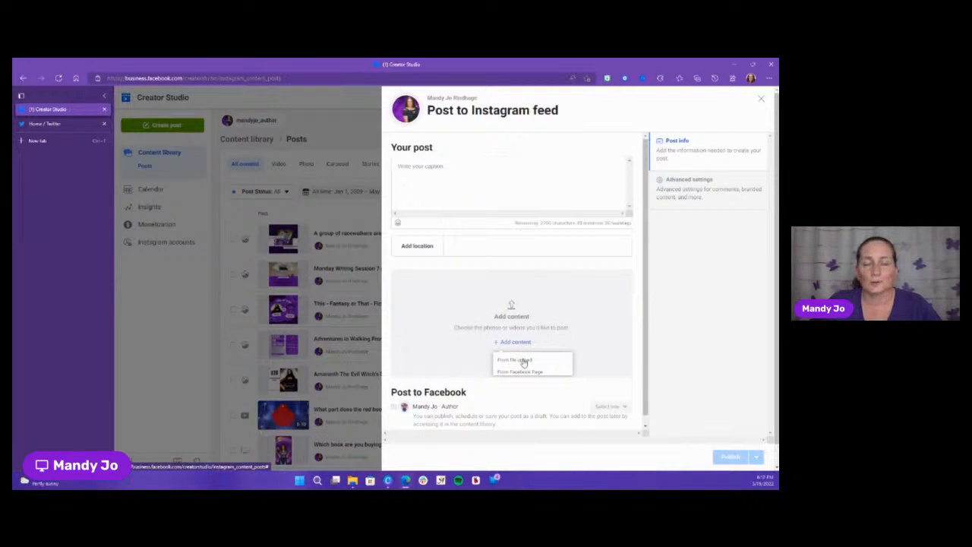
left_click(525, 360)
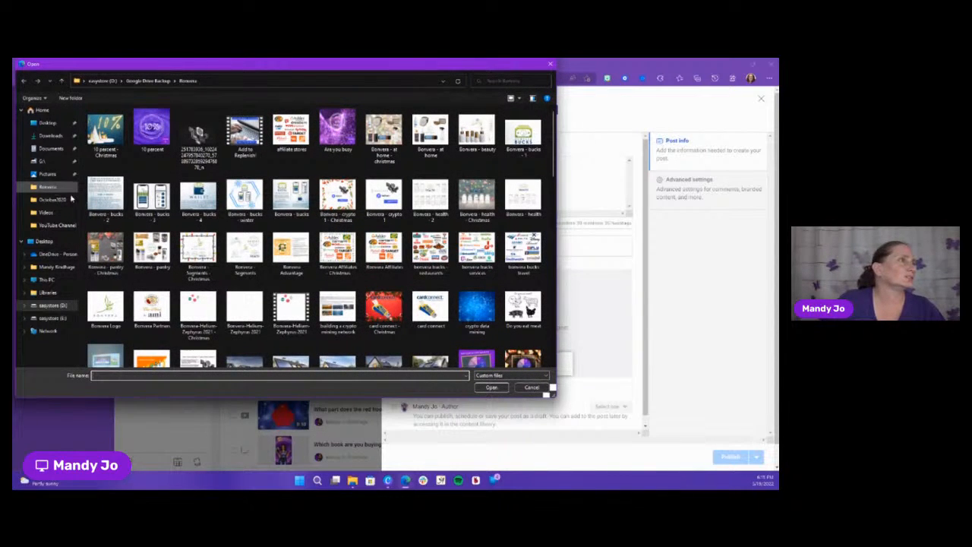
left_click(151, 81)
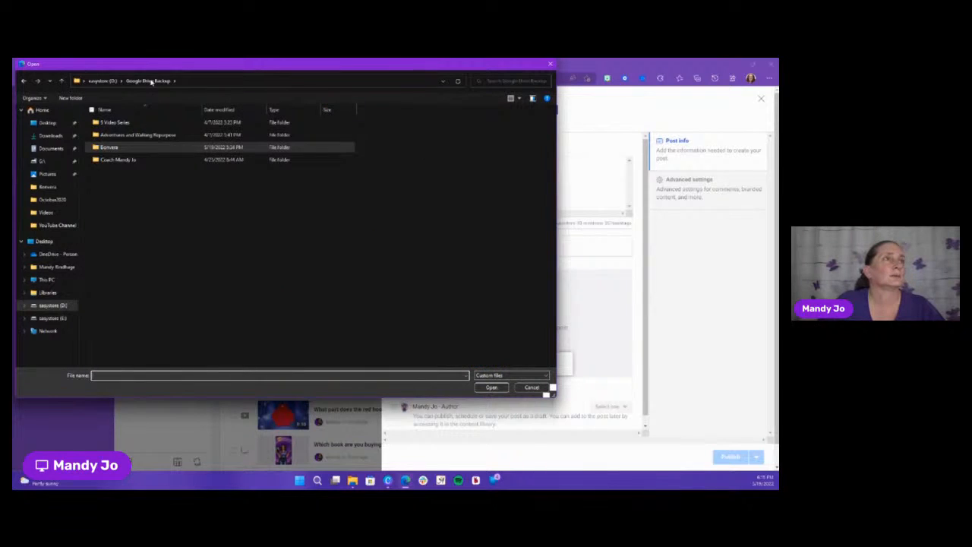
double_click(151, 134)
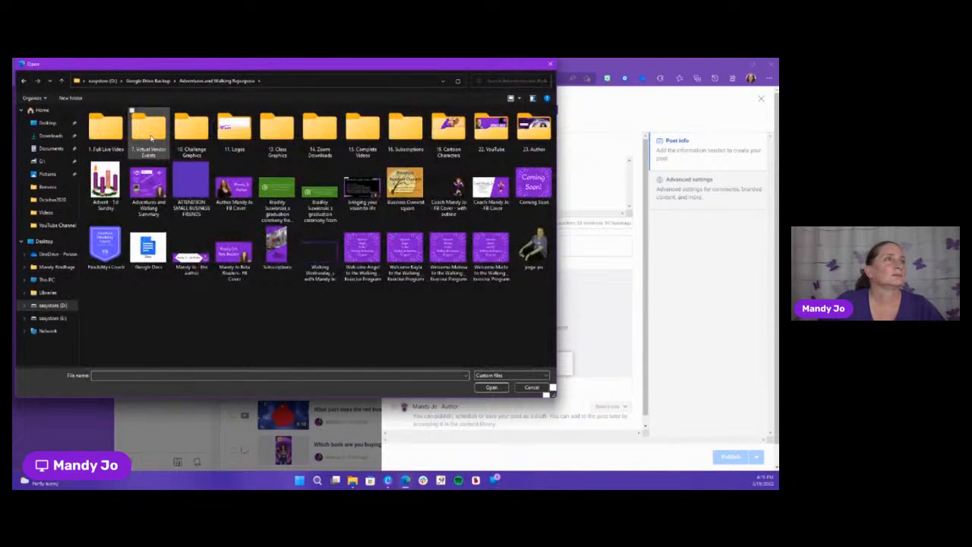
double_click(538, 133)
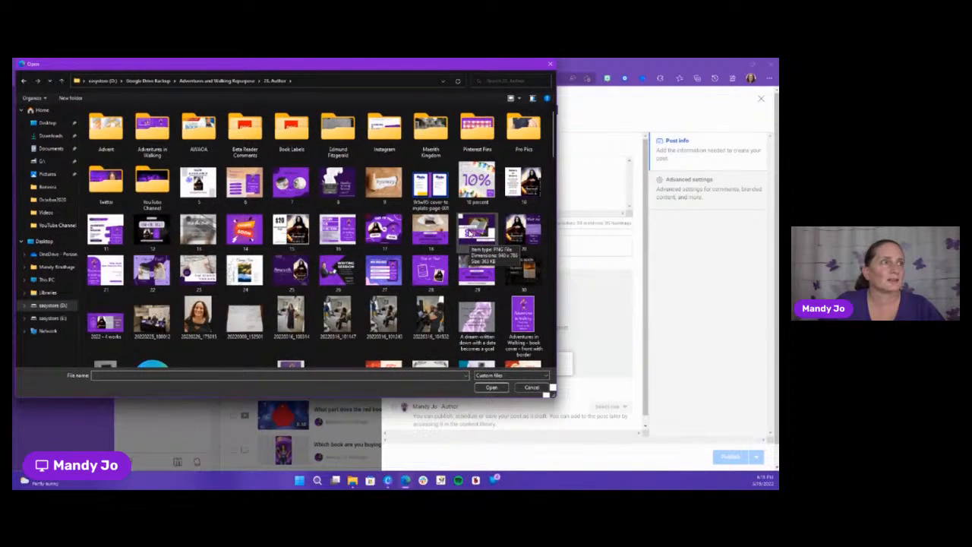
scroll(469, 234, "down", 3)
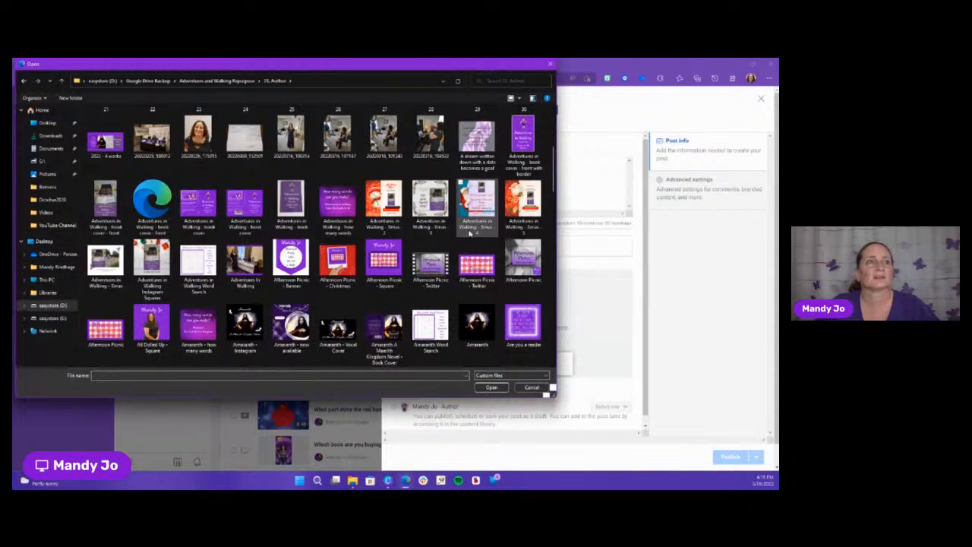
left_click(291, 326)
left_click(493, 388)
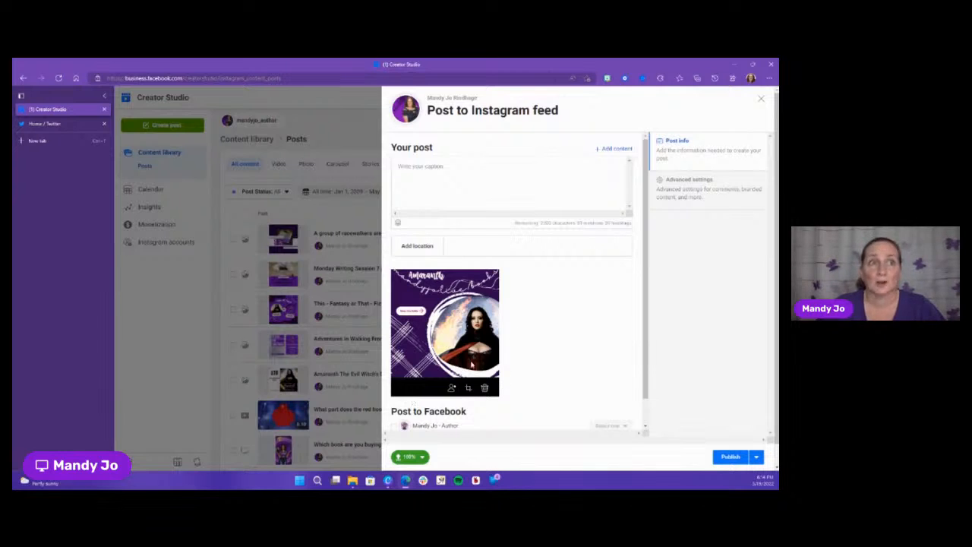
- Write the caption "Amaranth The Evil Witch's Daughter is now available via the link in my bio." for the Instagram post
left_click(468, 175)
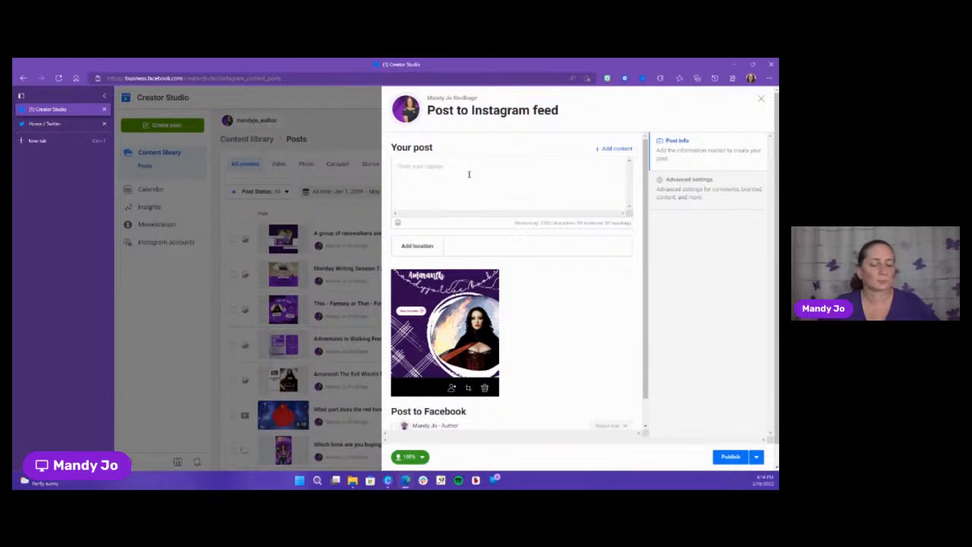
type("Amara")
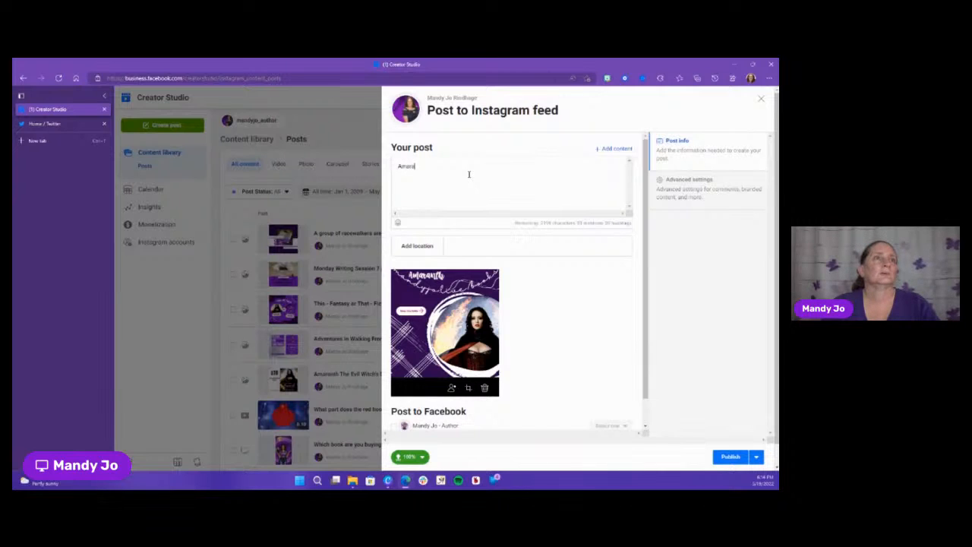
type("nth The Evil Witch")
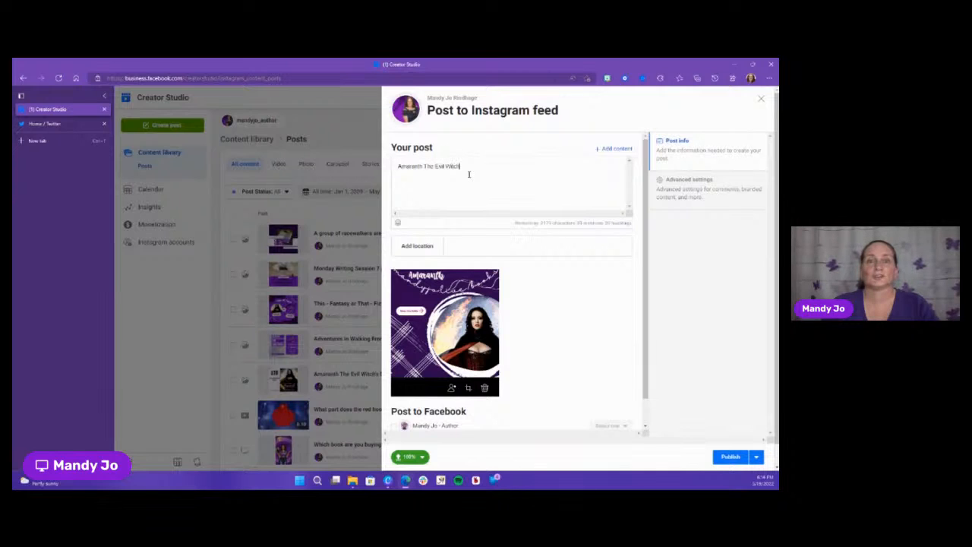
type("'s Daughter ")
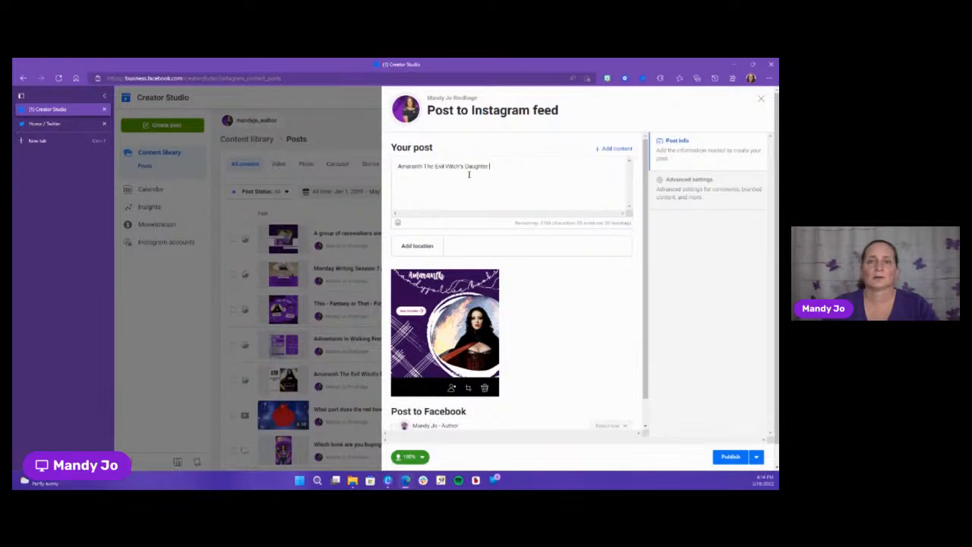
type("is now available")
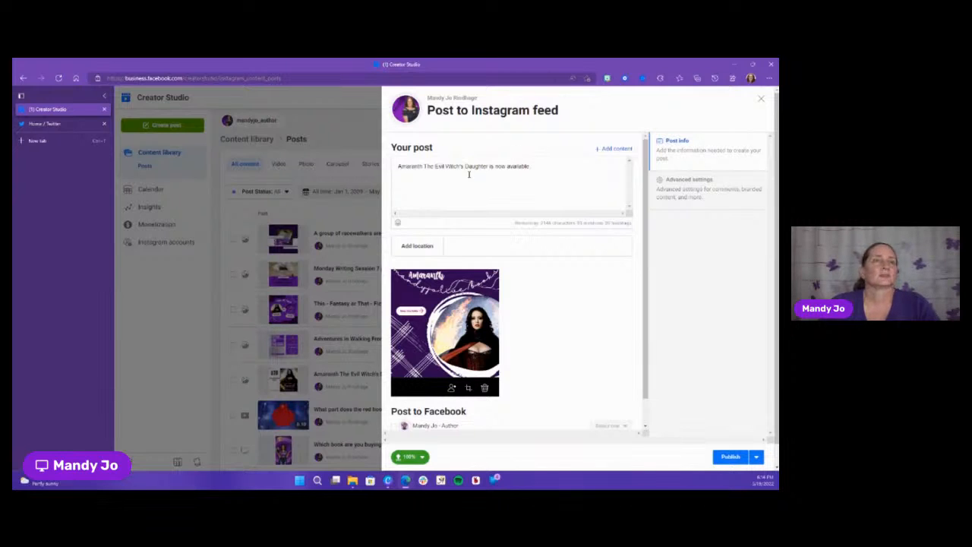
key("BackSpace")
type("v")
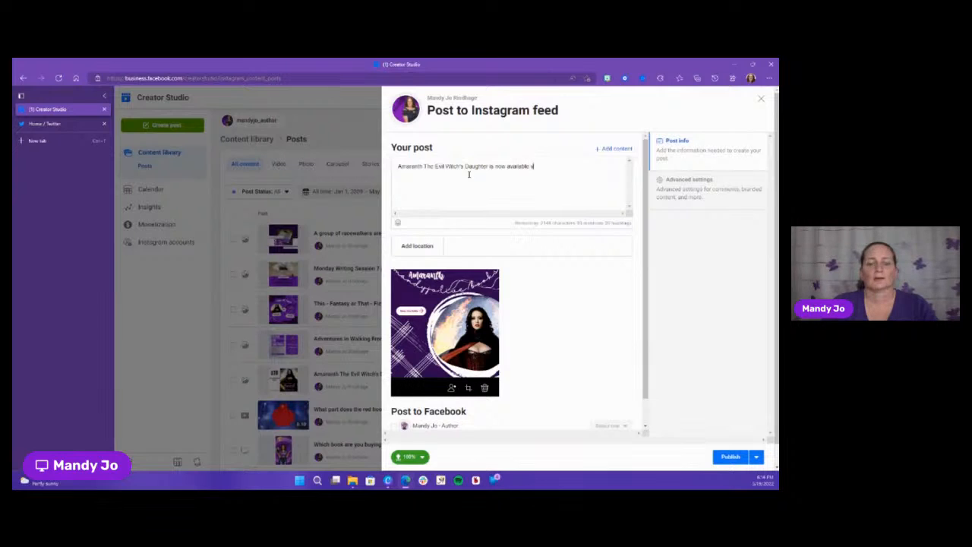
type("ia the link in my bio.")
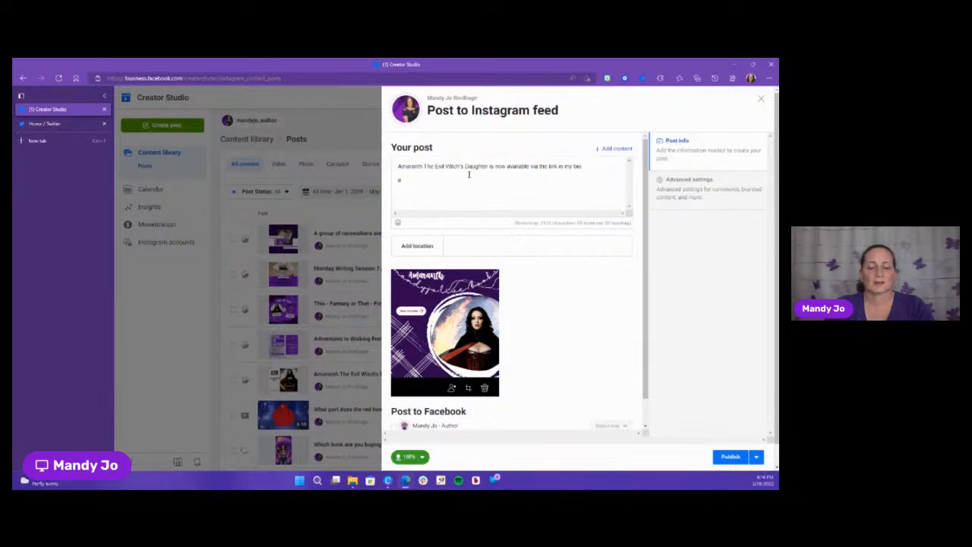
- Add the hashtags #amaranth and #fantasybooks on a separate line below the caption sentence
type("amaranth")
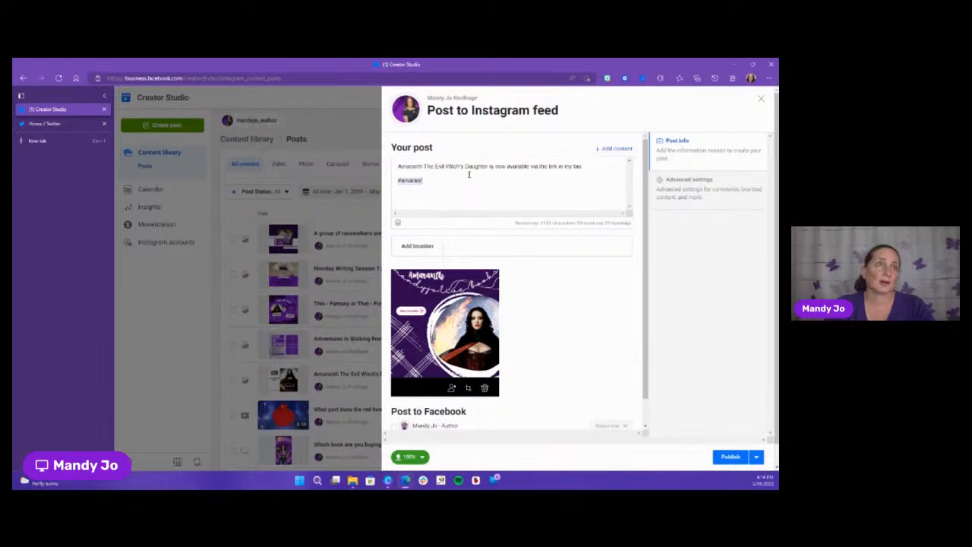
type(" #fantasy")
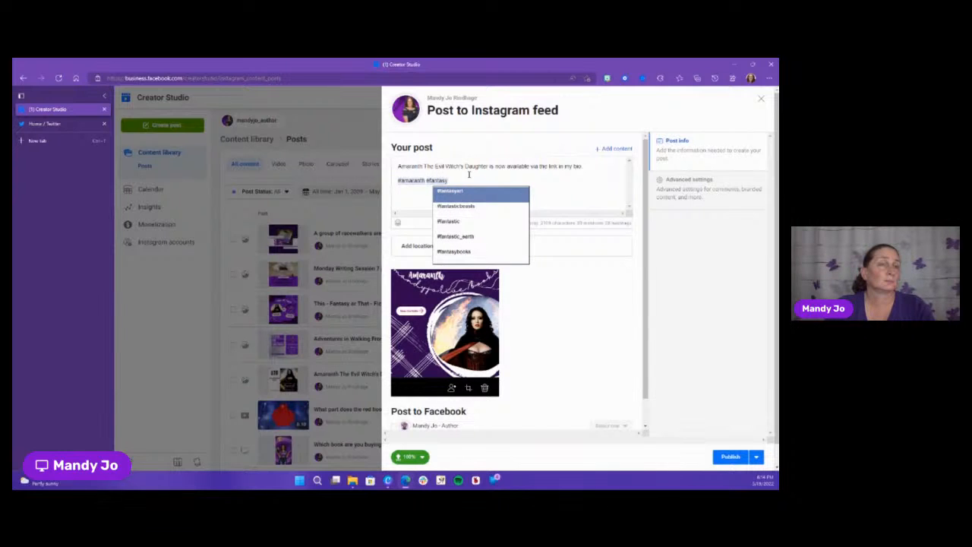
key("Down")
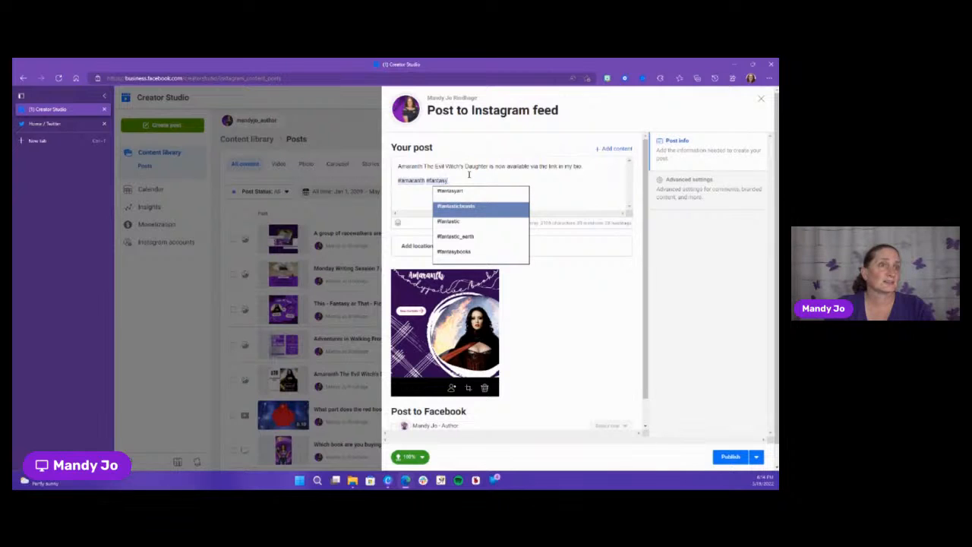
key("Down")
key("Down")
key("Down")
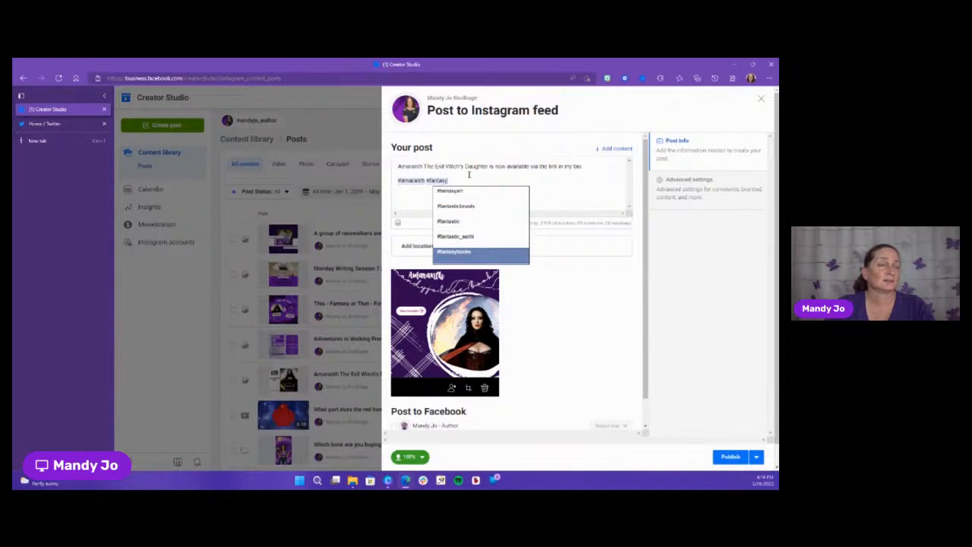
key("Return")
- Extend the hashtags with #fantasy, #writingcommunity, #writersofinstagram and the author's own name hashtag
type("#")
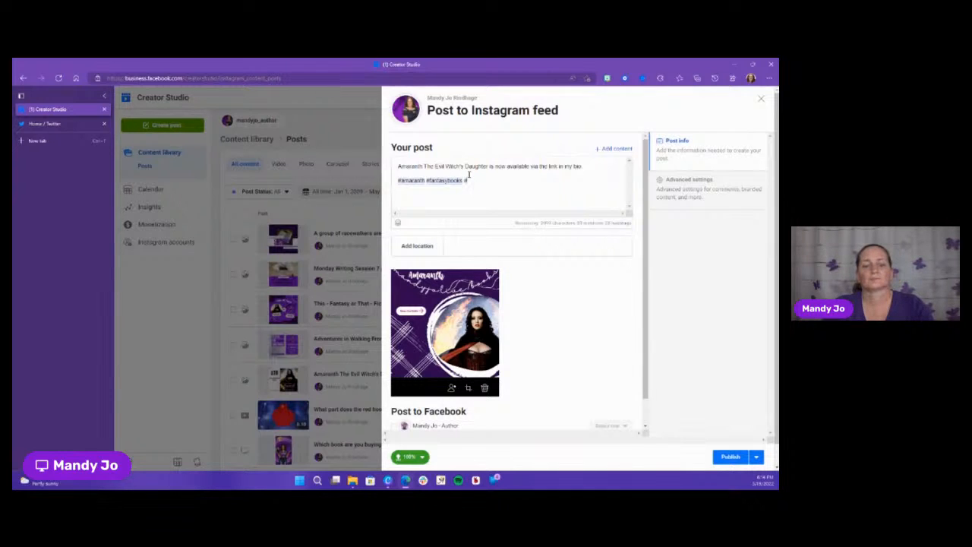
type("fantasy")
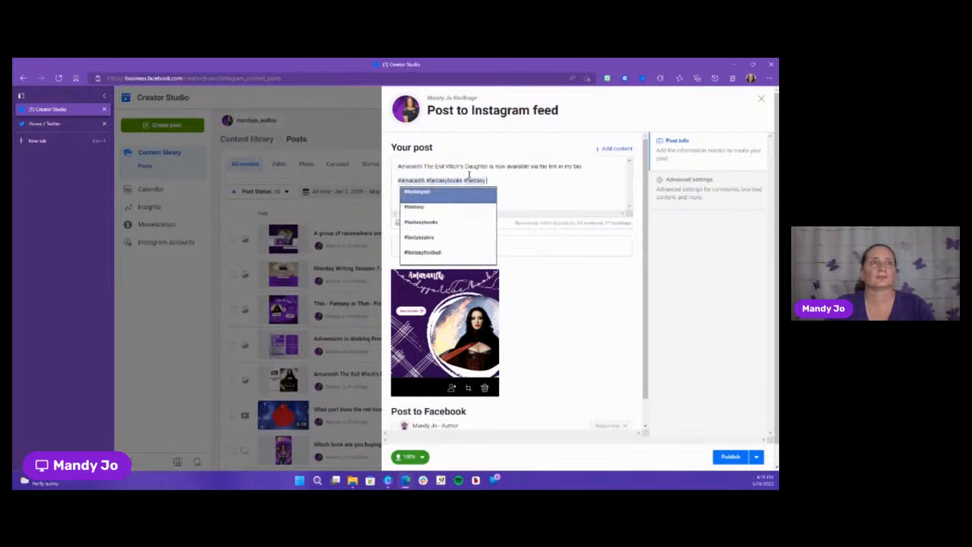
type(" #")
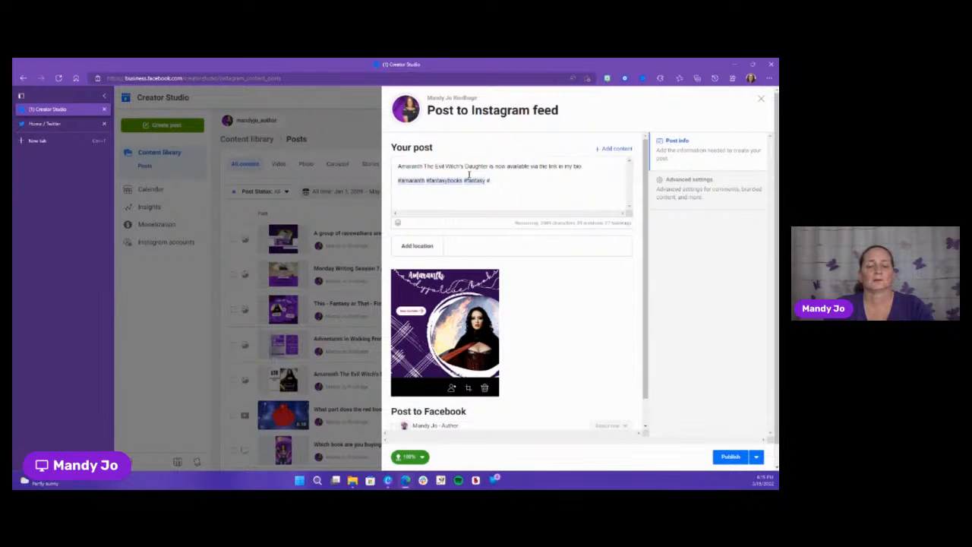
type("writing")
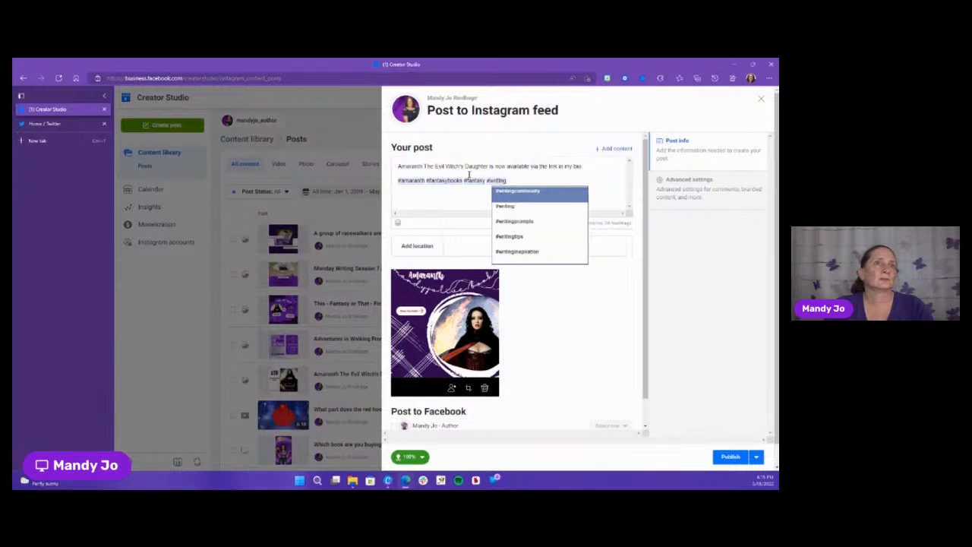
key("Return")
type("#")
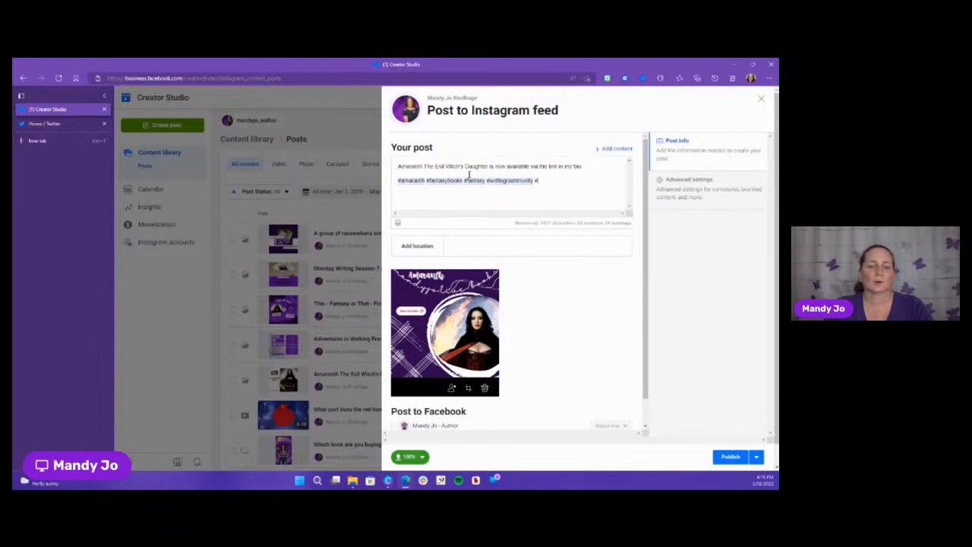
type("writer")
key("Return")
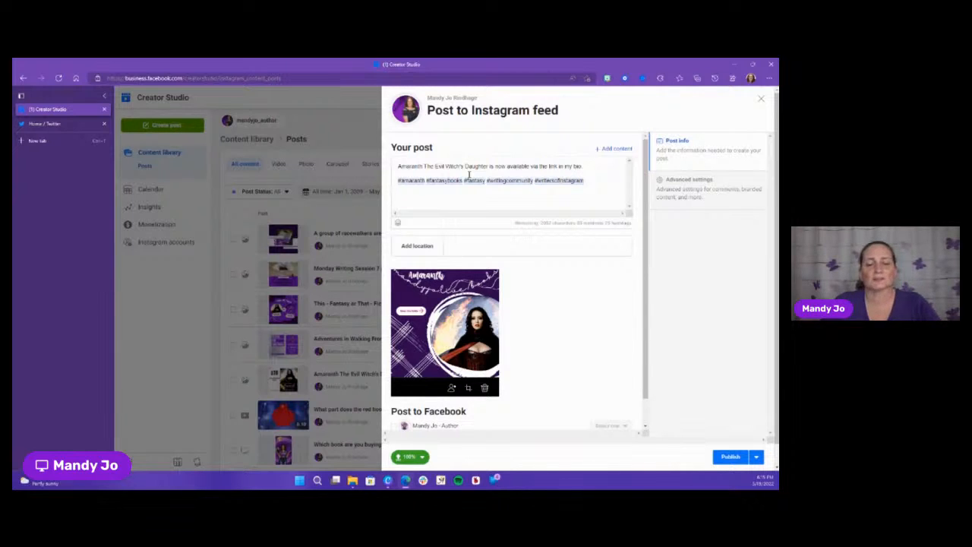
type("#mandyjoauthor")
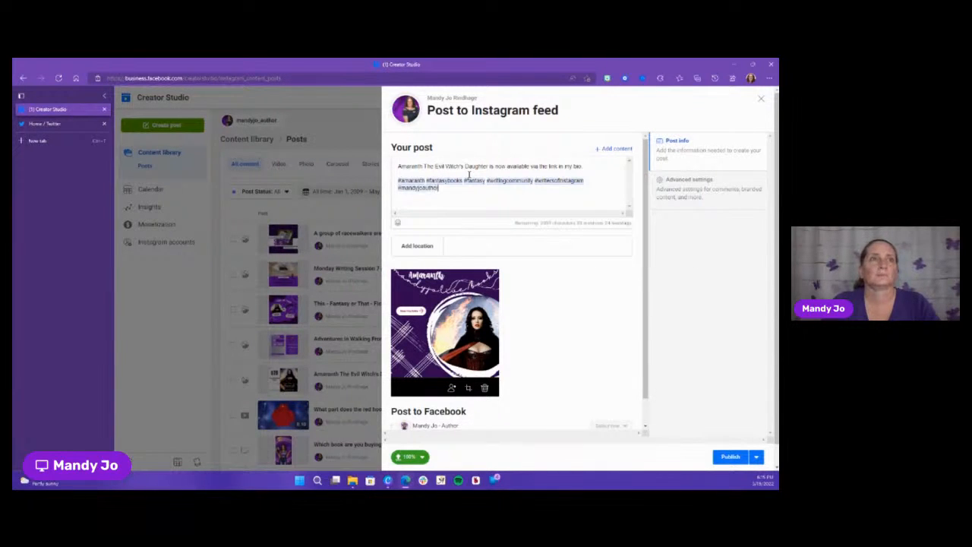
left_click(460, 206)
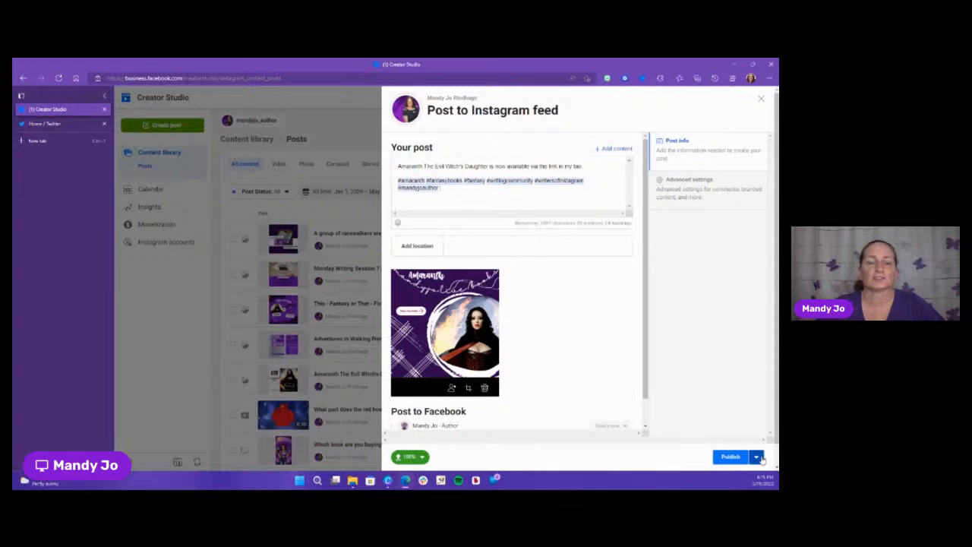
- Schedule the Instagram post for May 20, 2022 at 8:00 AM instead of publishing it now
left_click(759, 457)
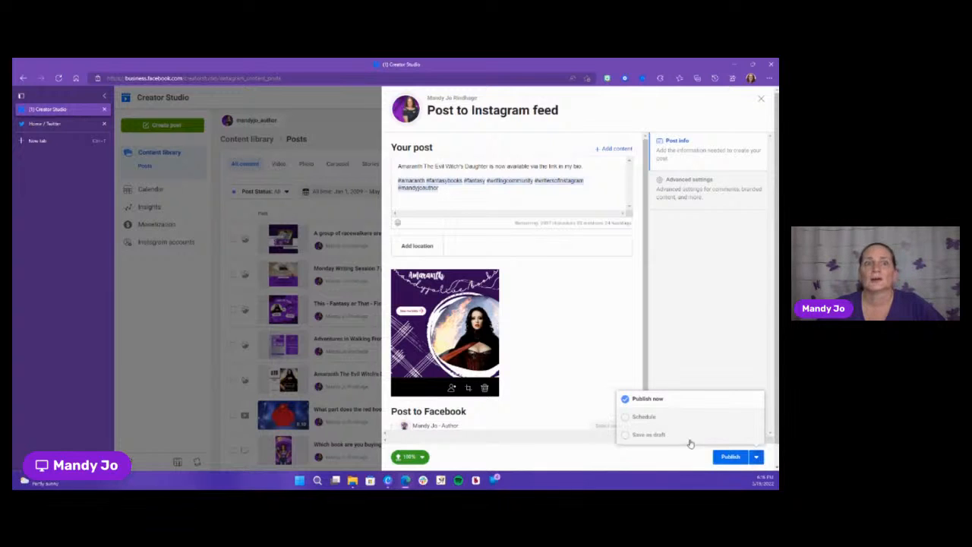
left_click(650, 417)
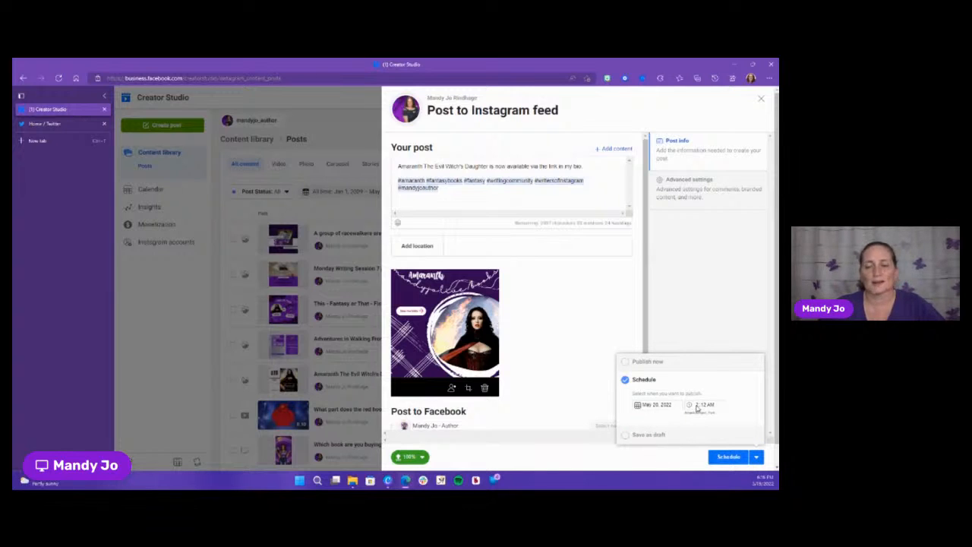
left_click(697, 408)
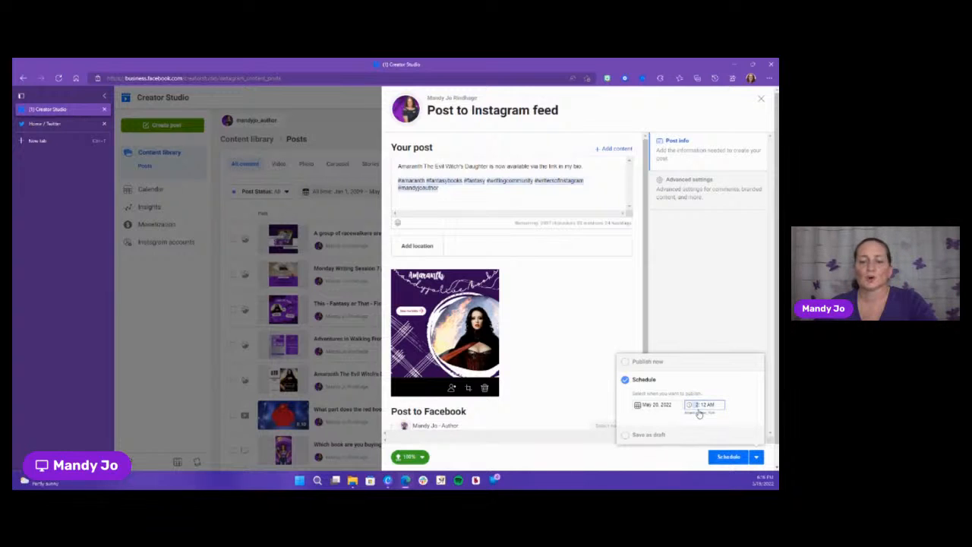
type("8")
left_click(704, 406)
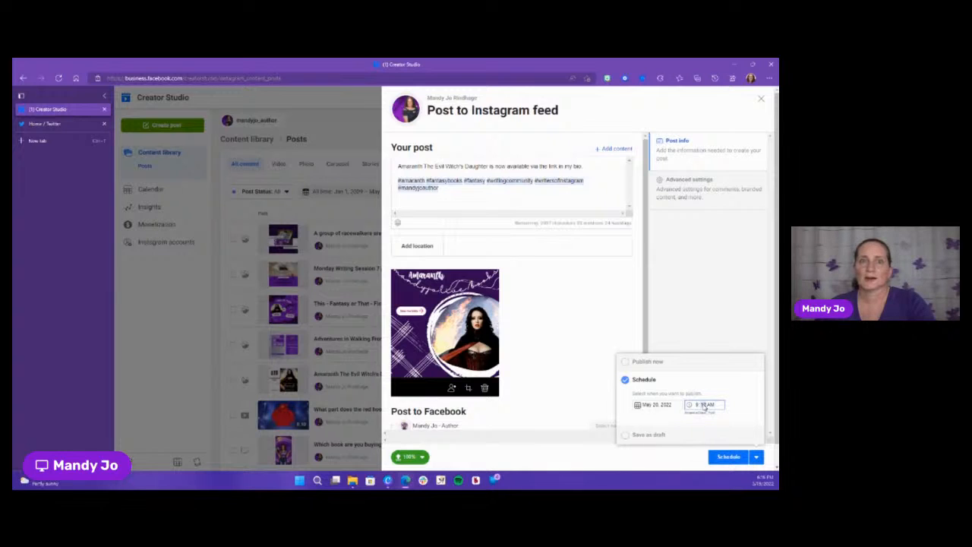
type("08")
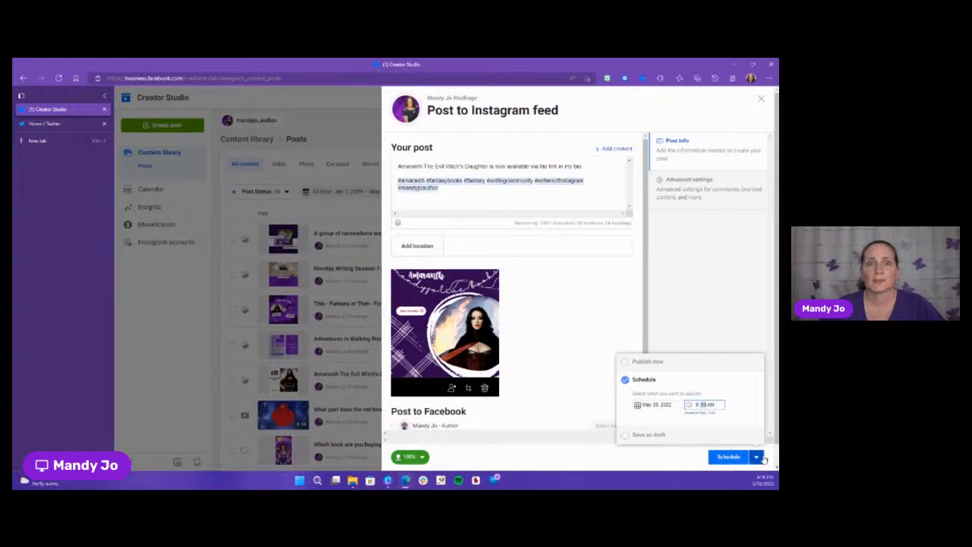
left_click(729, 457)
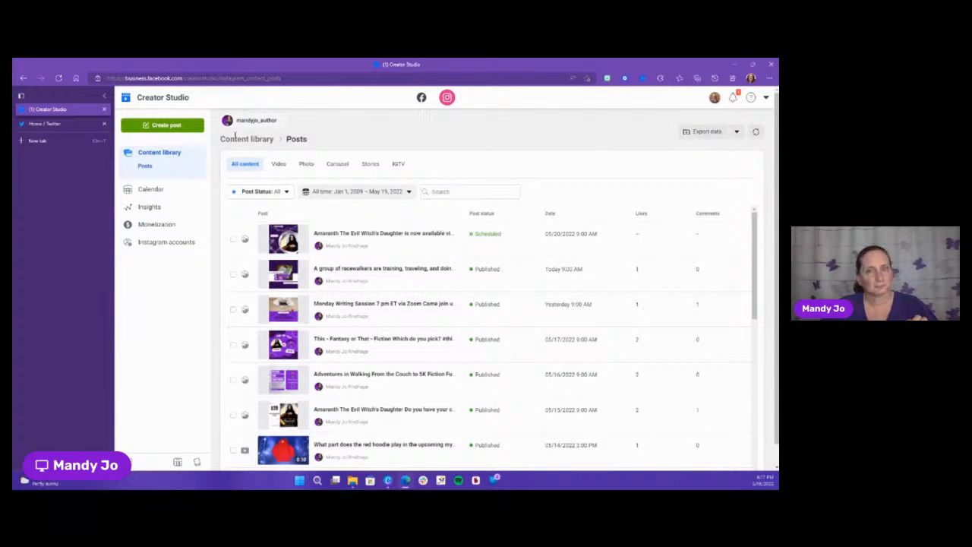
- Switch to Twitter and attach the image "Amaranth - now available" from the "23. Author" folder to a new tweet
left_click(82, 123)
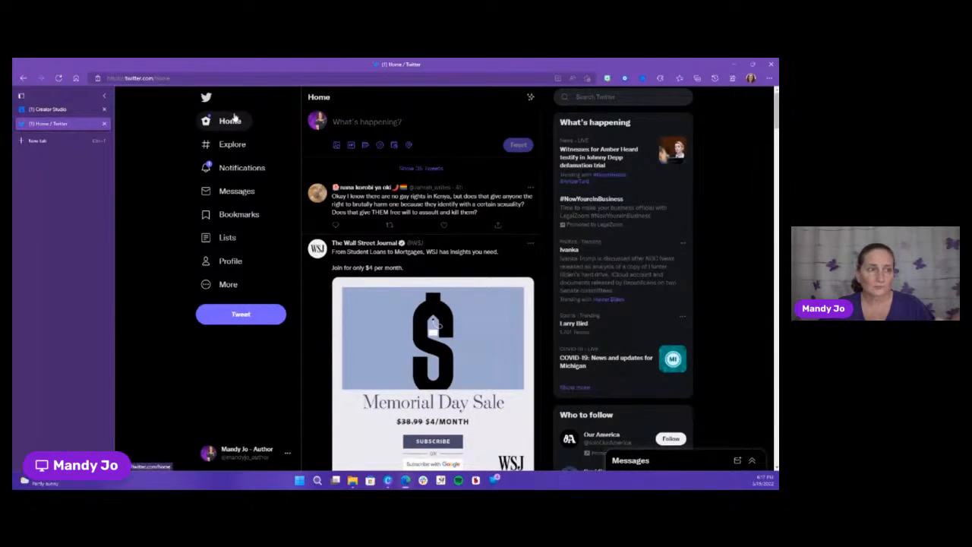
left_click(363, 119)
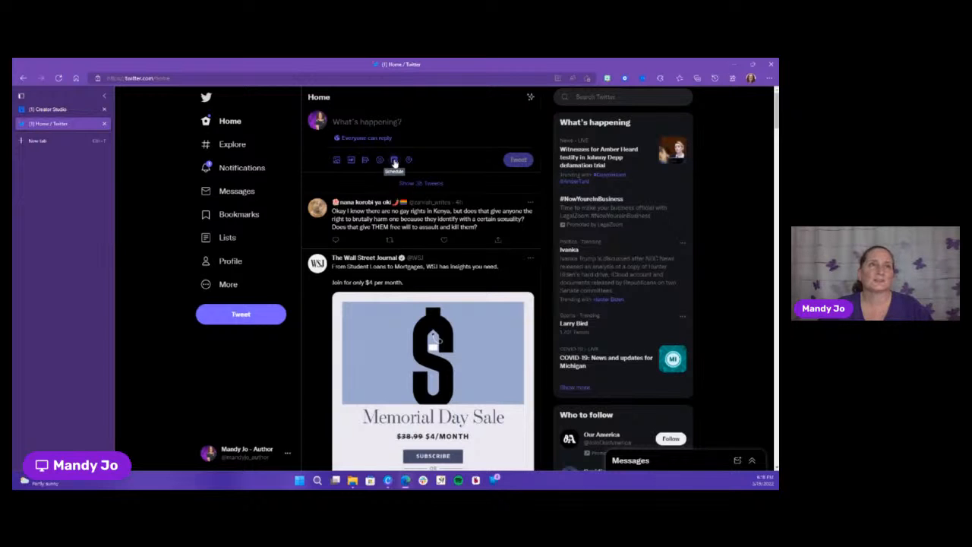
left_click(339, 162)
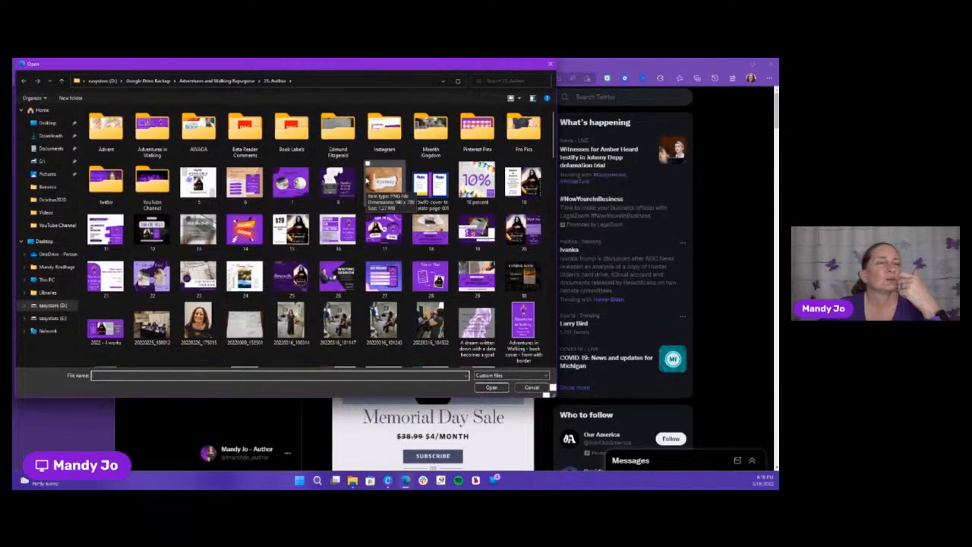
scroll(390, 264, "down", 3)
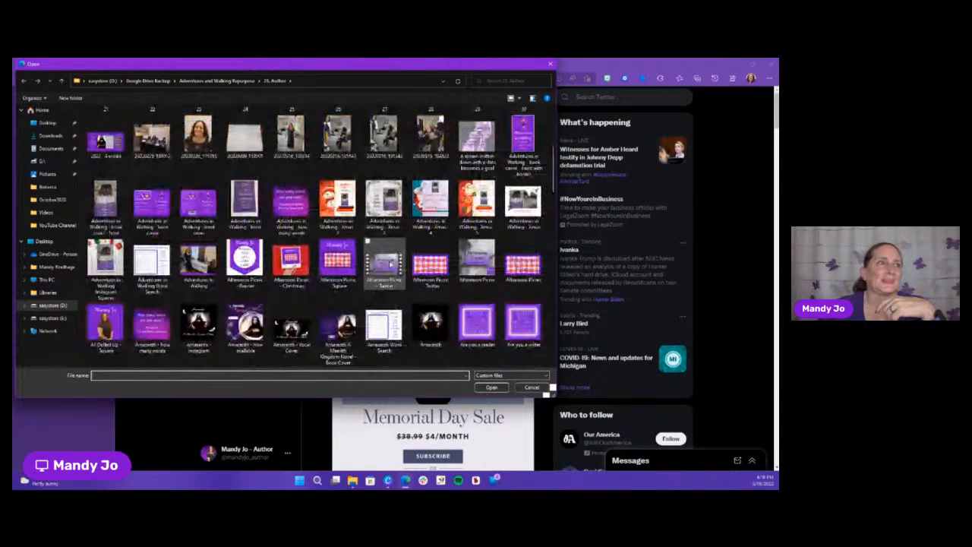
left_click(245, 327)
left_click(492, 388)
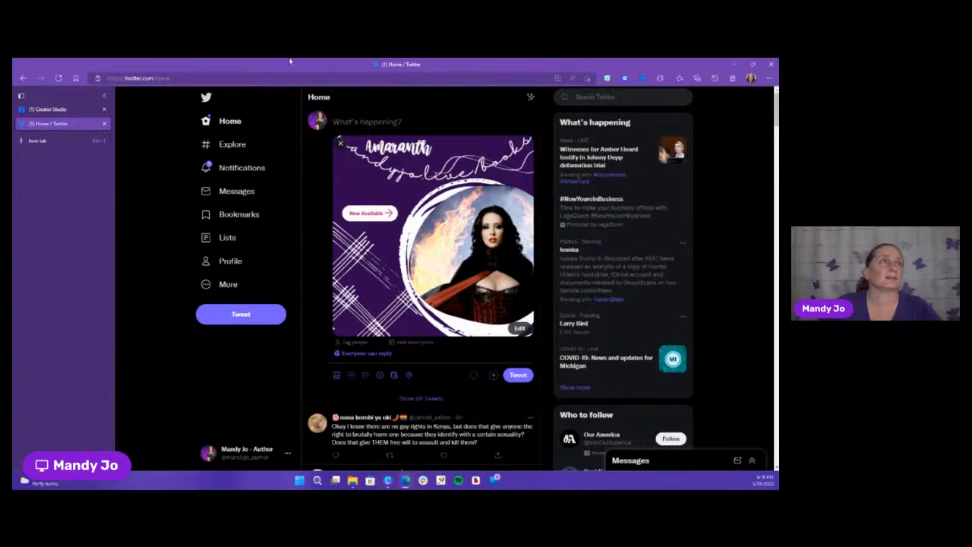
- Copy the caption and hashtags from the scheduled Amaranth post in Creator Studio, then return to the tweet draft on Twitter
left_click(61, 110)
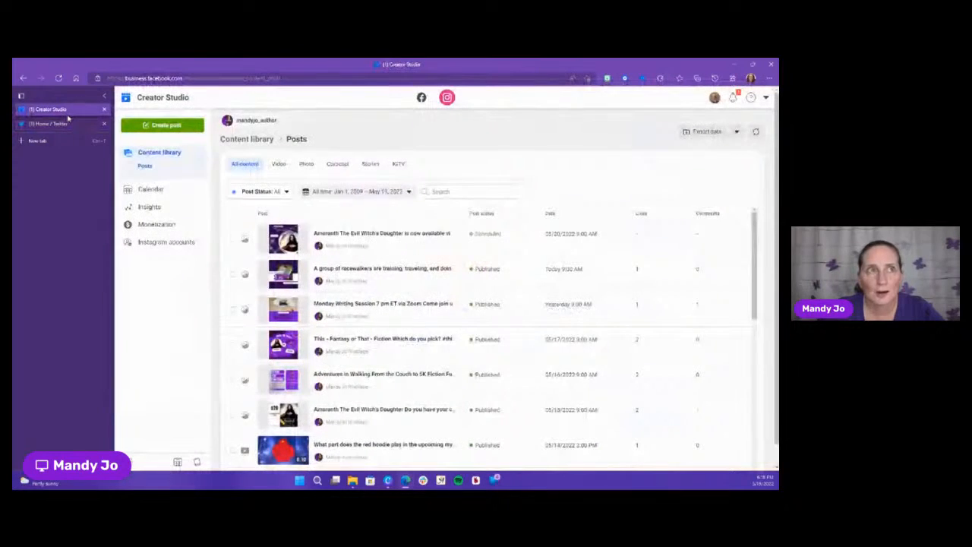
left_click(449, 236)
left_click(461, 286)
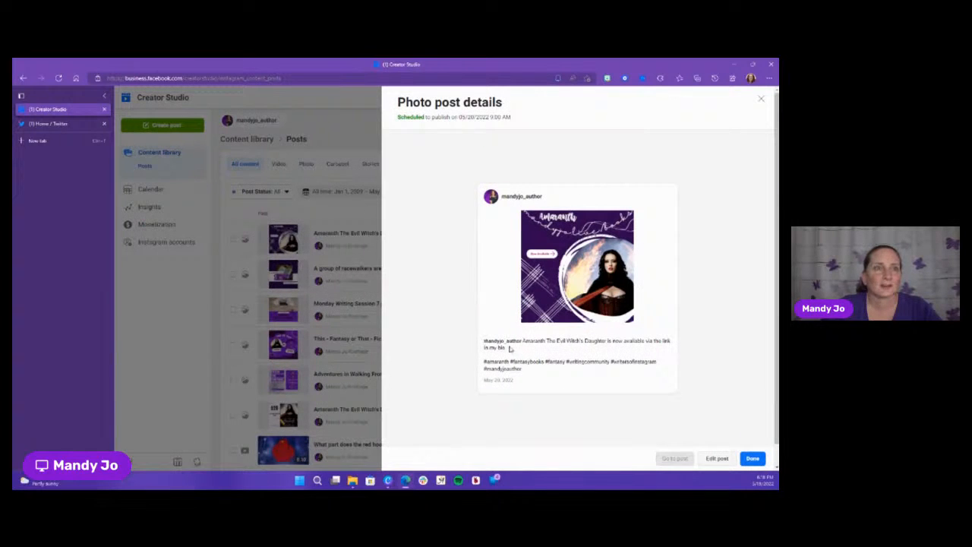
left_click_drag(522, 341, 537, 372)
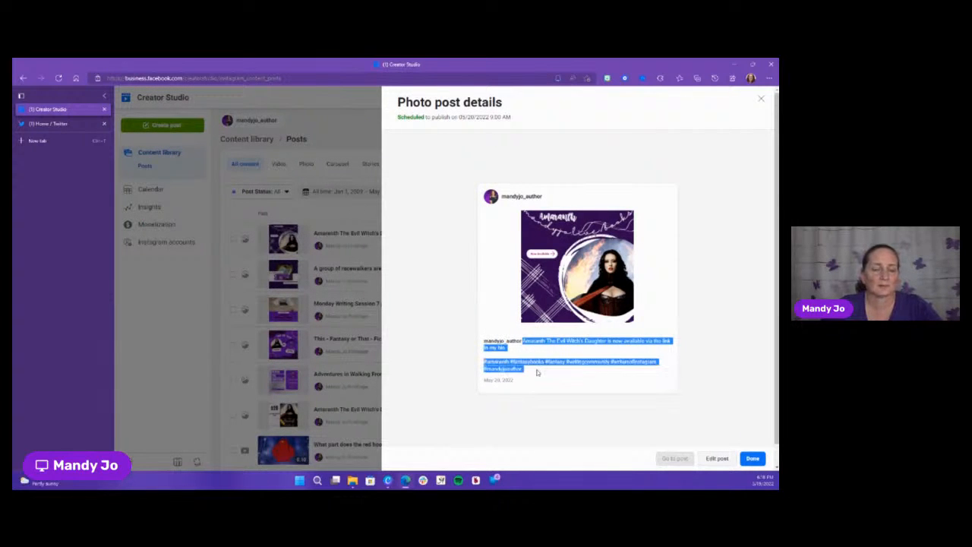
left_click(753, 458)
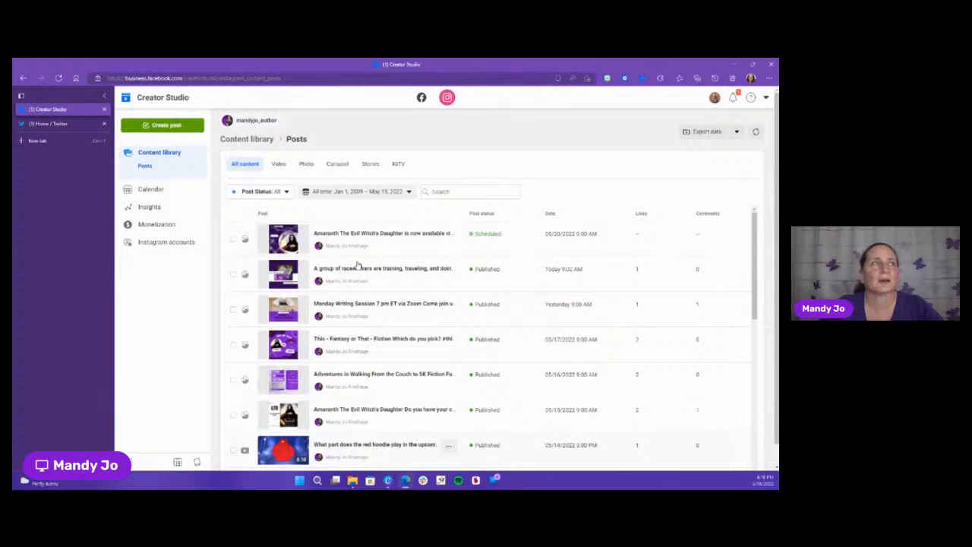
left_click(51, 123)
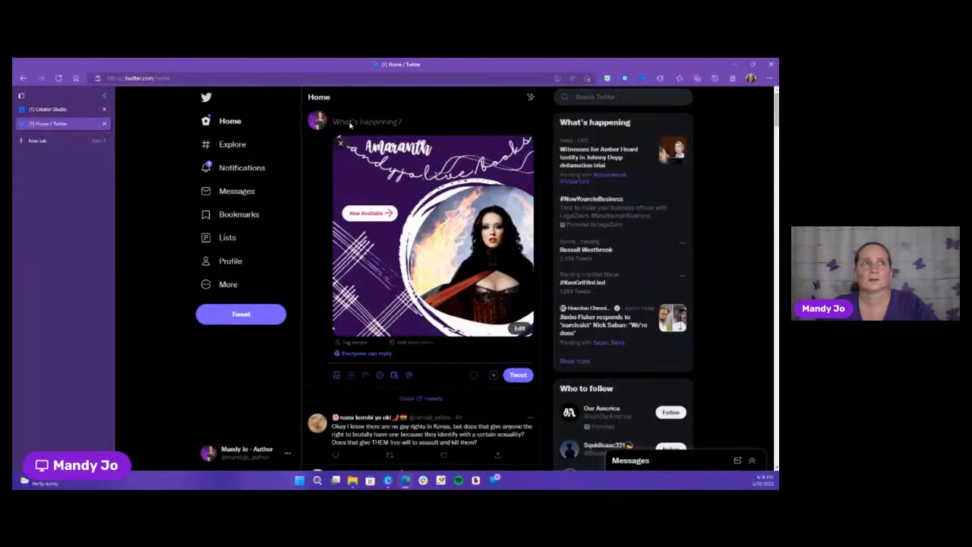
- Paste the copied caption into the tweet and replace "via the link in my bio." with the full https link to the author's books page
left_click(349, 124)
key("ctrl+v")
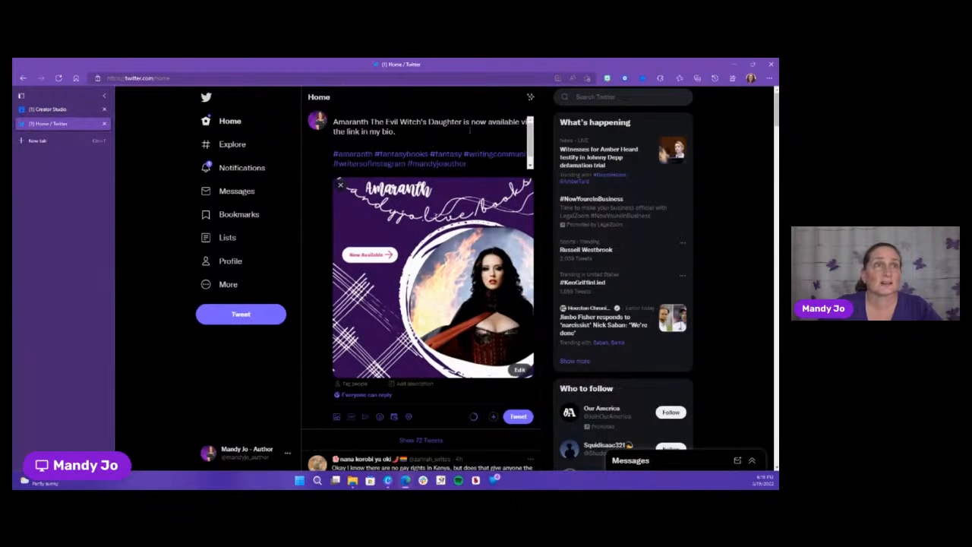
left_click(521, 122)
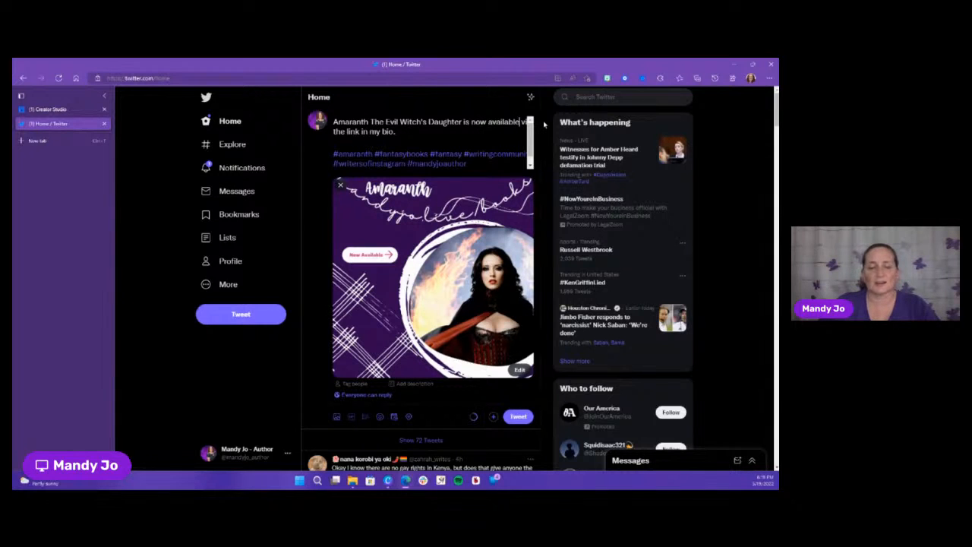
key("shift+Down")
key("BackSpace")
type("h")
type("ttps")
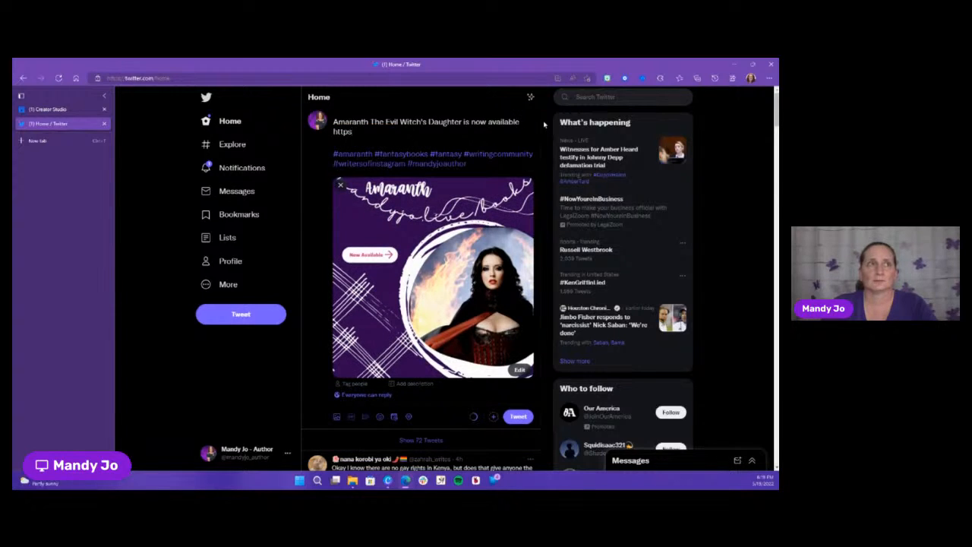
type("://mandy")
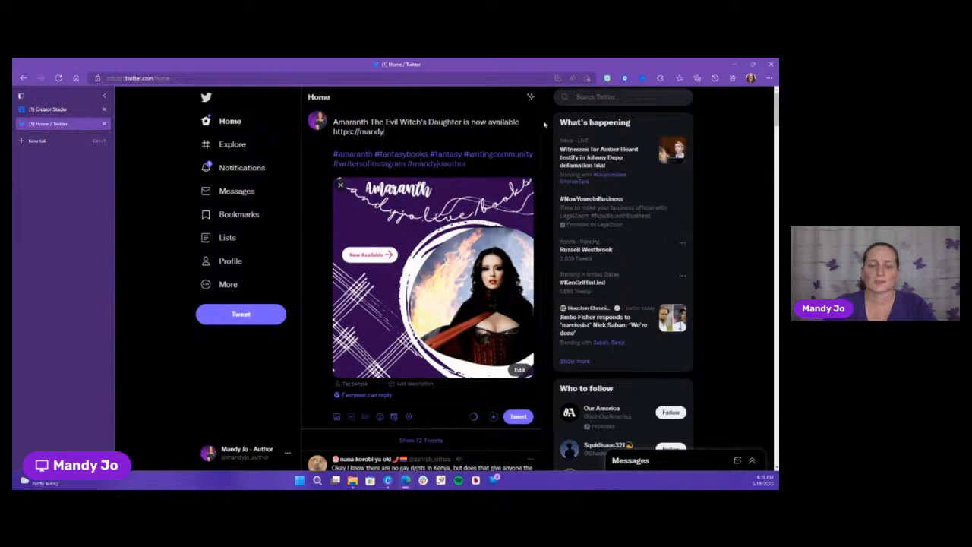
type("jo.live/books")
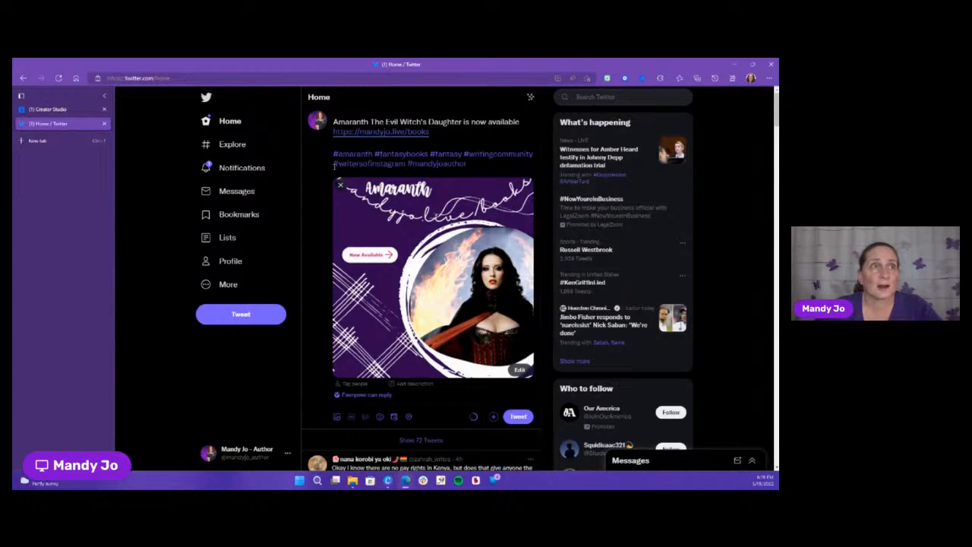
- Remove the #writersofinstagram hashtag from the tweet's text
left_click_drag(333, 163, 407, 163)
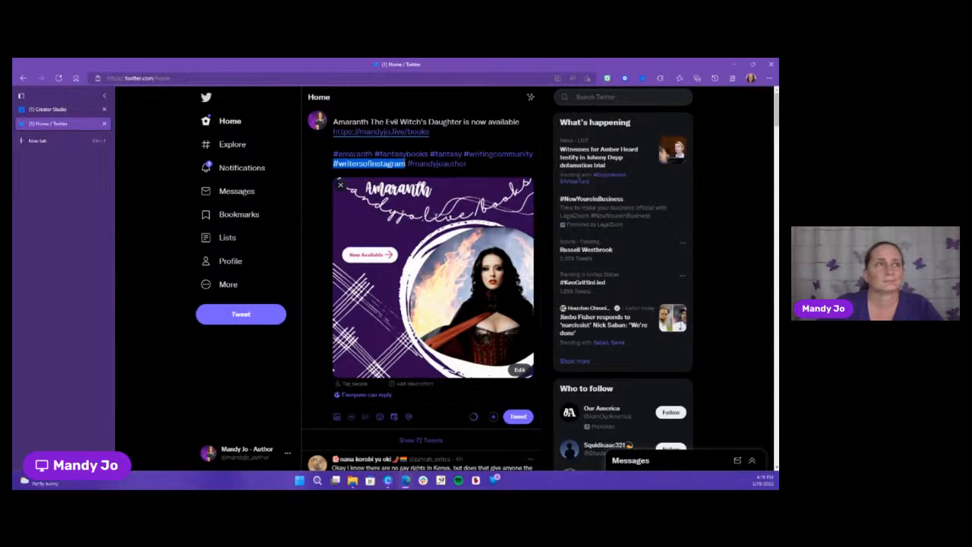
key("BackSpace")
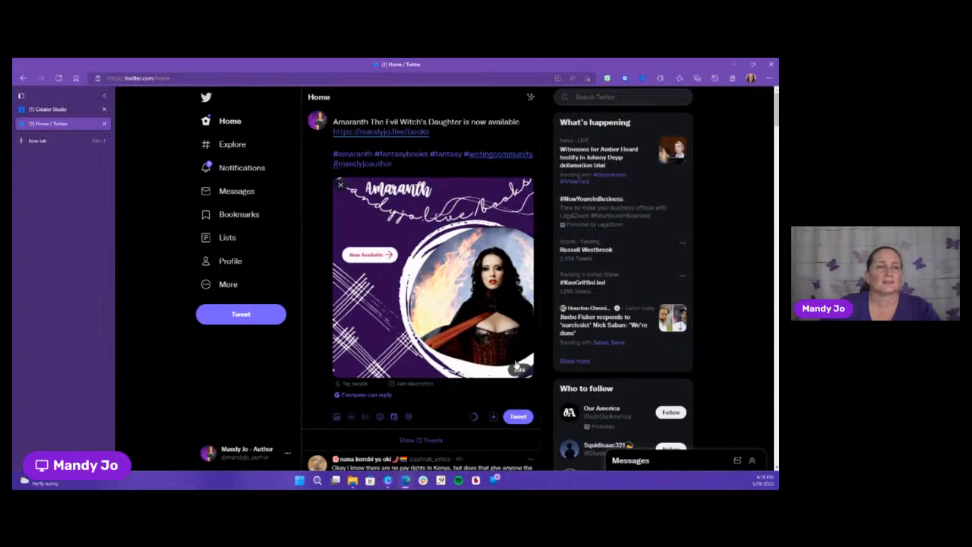
- Set the tweet's send date to May 20, 2022 and its time to 8:30 AM
left_click(394, 417)
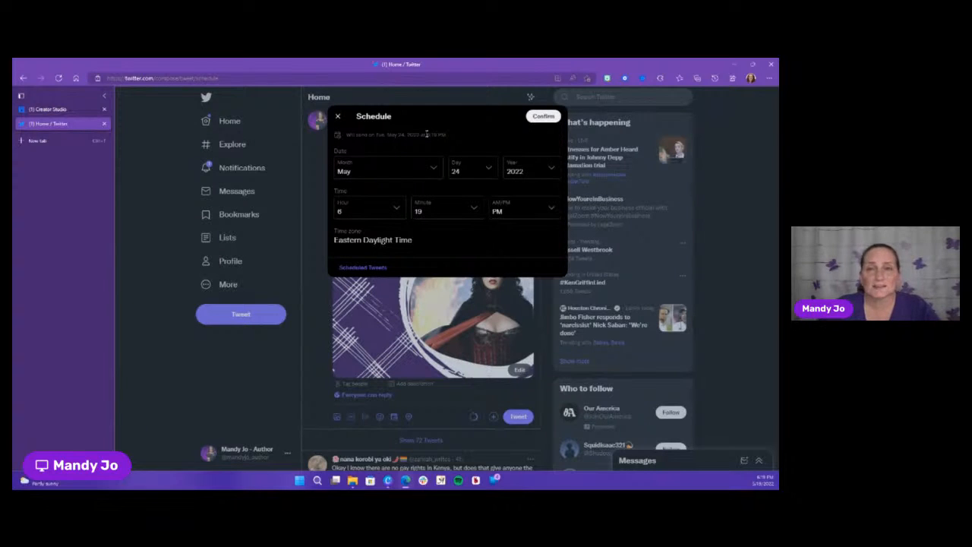
mouse_move(427, 134)
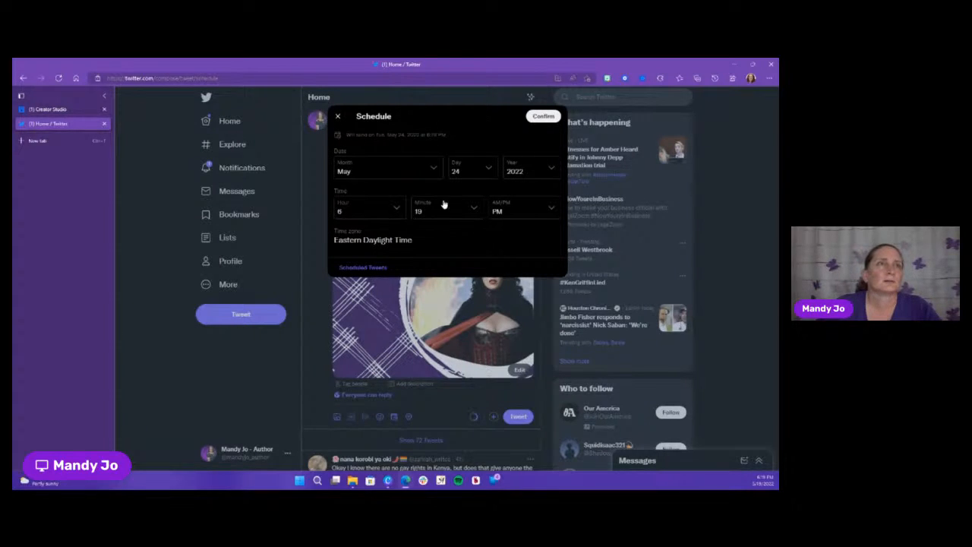
left_click(479, 171)
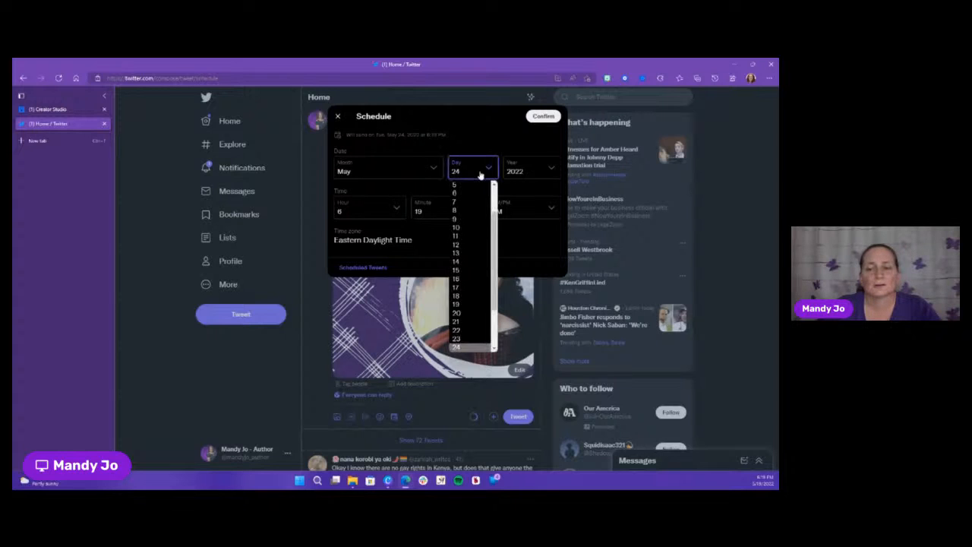
left_click(465, 314)
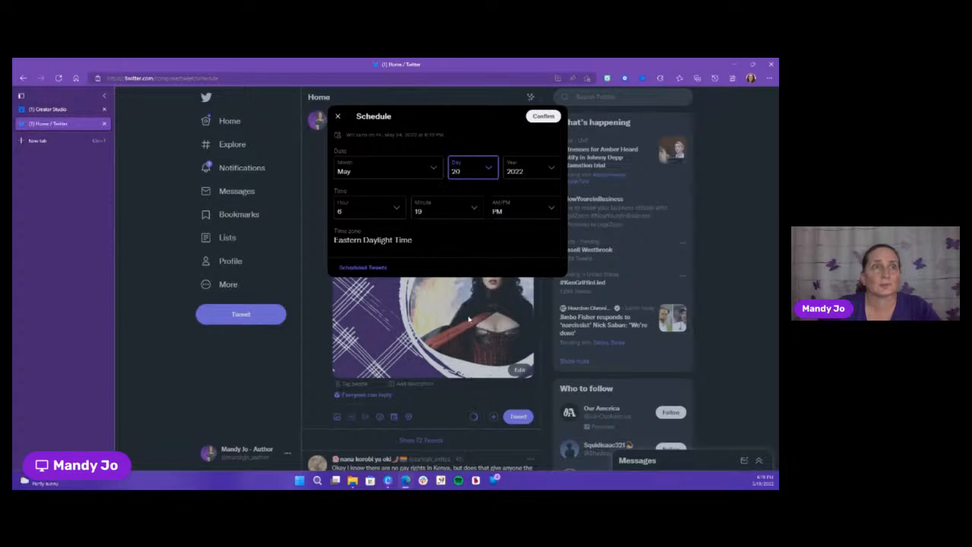
left_click(397, 209)
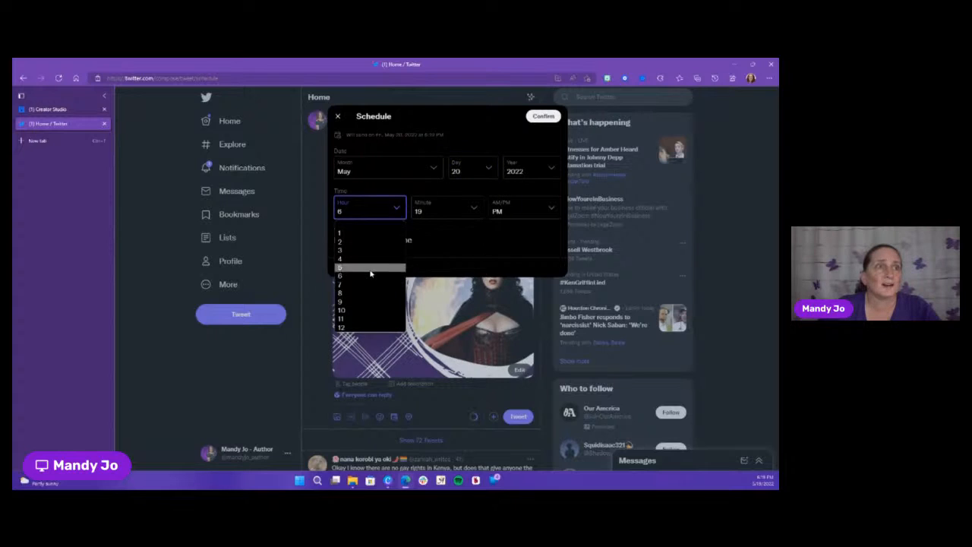
left_click(371, 297)
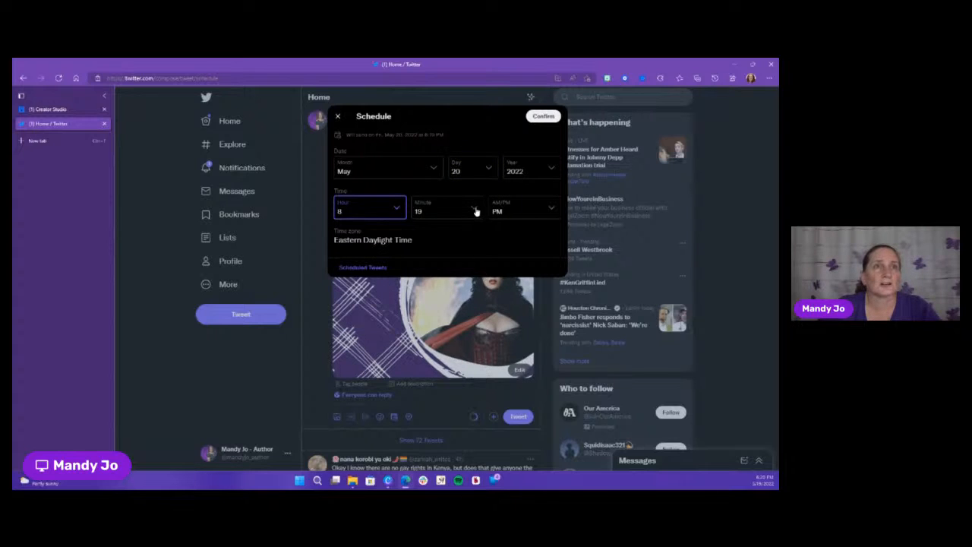
left_click(473, 209)
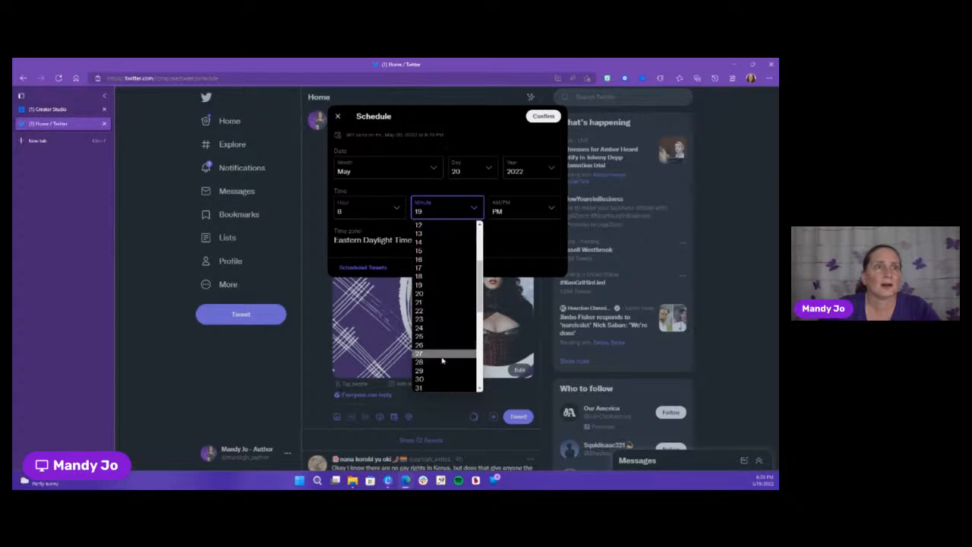
left_click(440, 382)
left_click(522, 217)
left_click(522, 225)
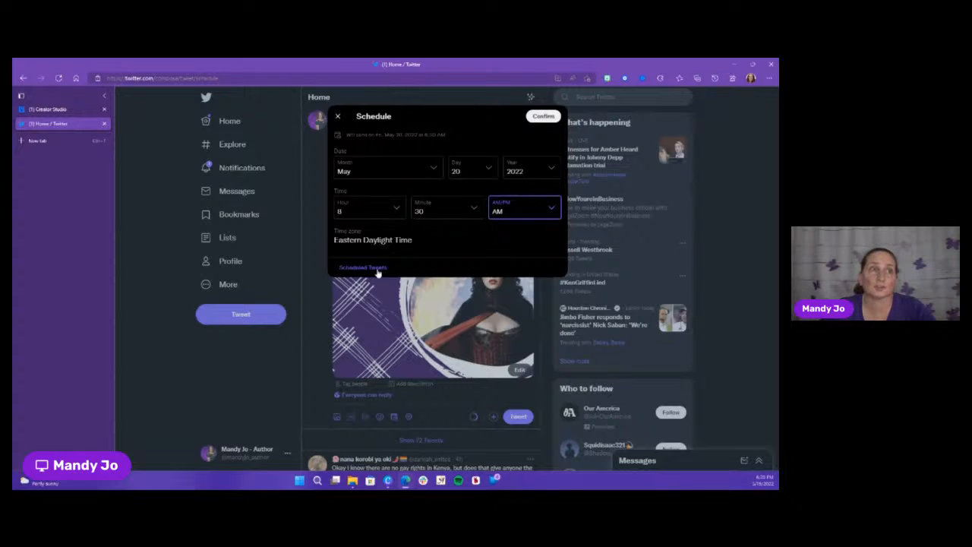
- Confirm the chosen send time and schedule the Amaranth tweet
left_click(543, 124)
left_click(544, 120)
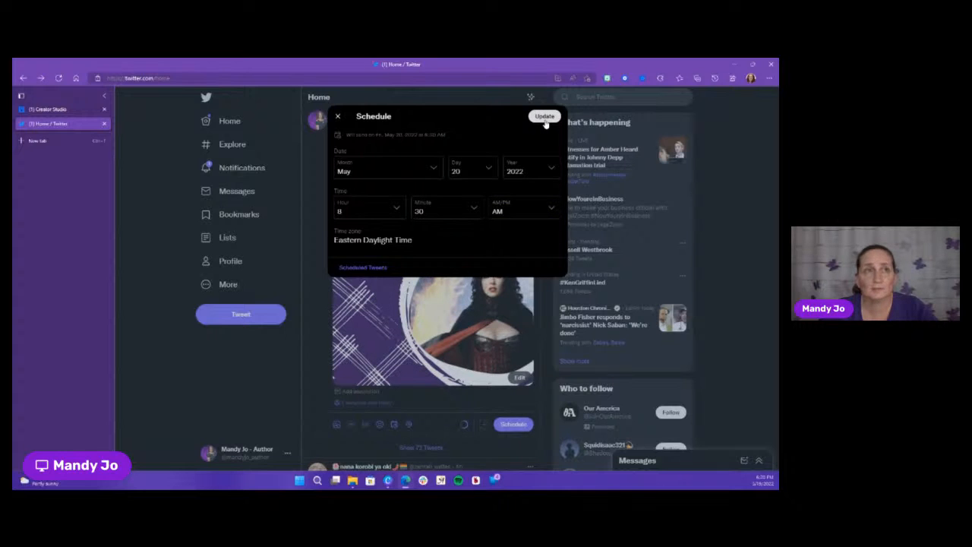
left_click(545, 119)
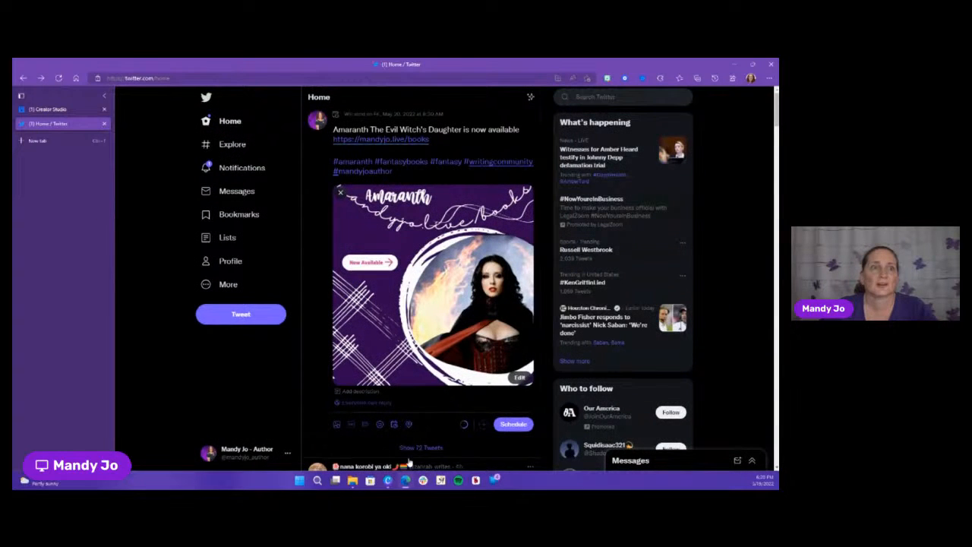
left_click(514, 424)
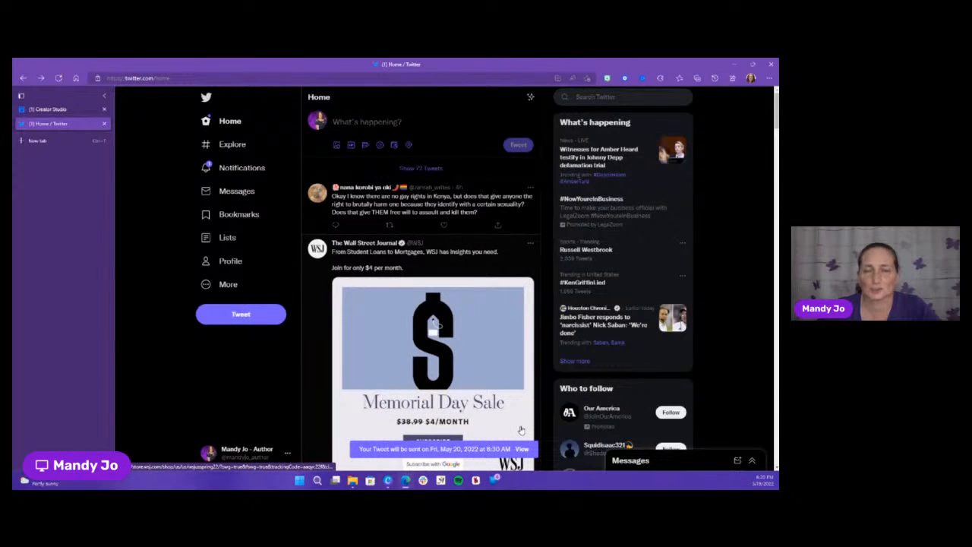
- Review the list of scheduled tweets from the scheduling options, then return to the home timeline
left_click(394, 145)
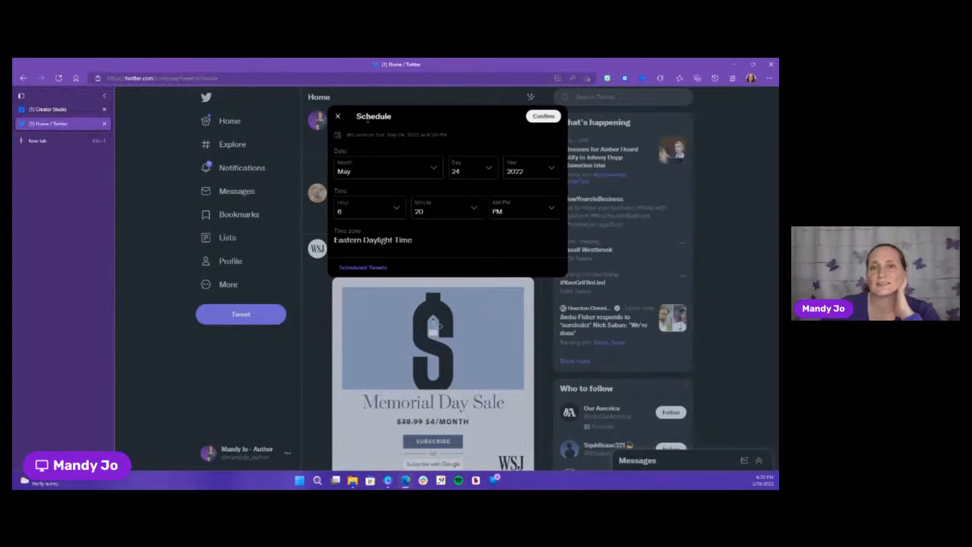
left_click(364, 269)
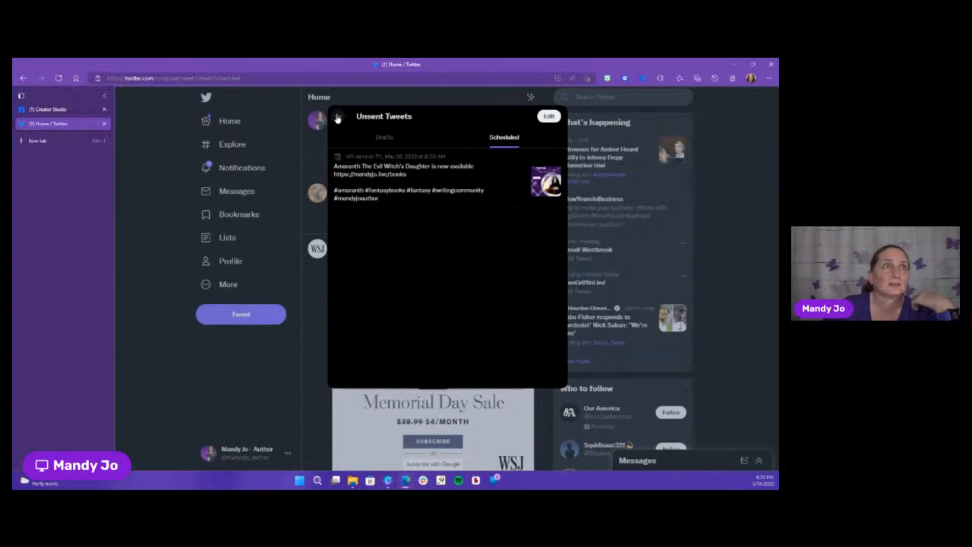
left_click(158, 173)
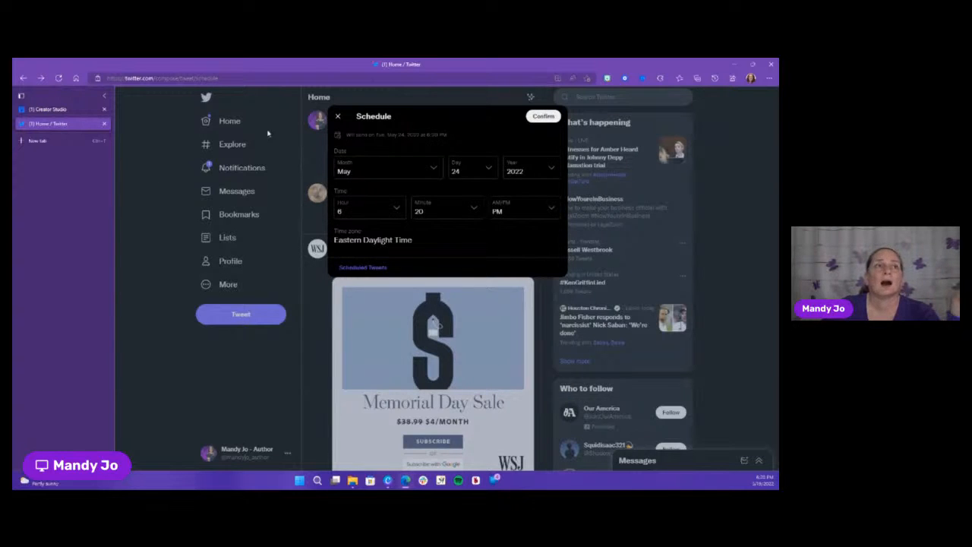
left_click(224, 215)
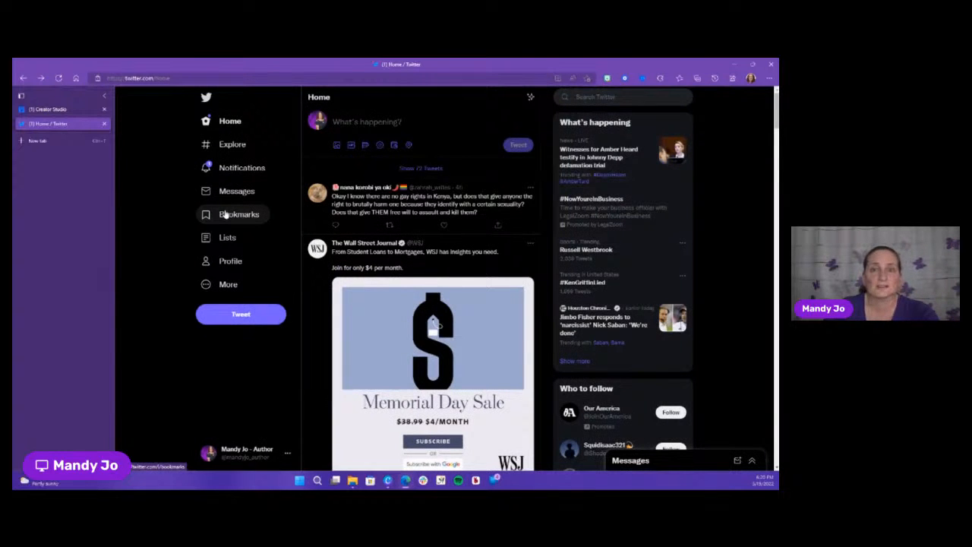